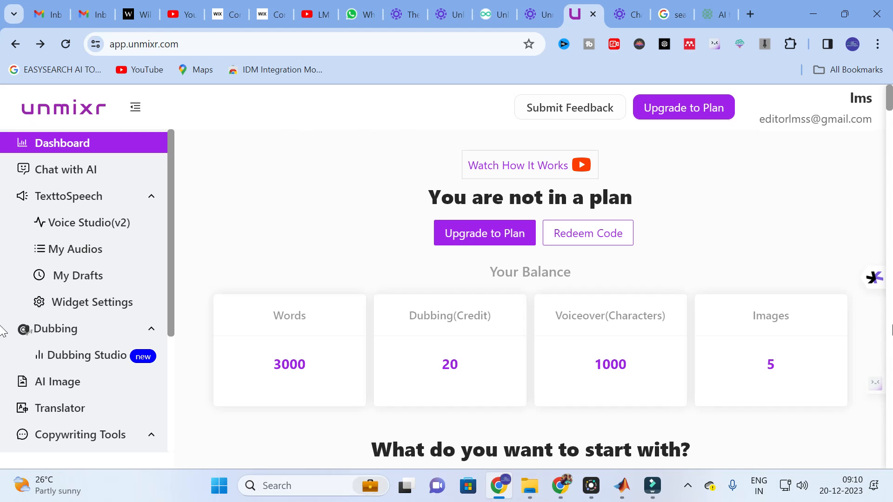
Step: Open the AI Writing Editor and insert the paragraph beginning "A photovoltaic system for residential, commercial, or industrial energy supply" into the blank document
scroll(267, 284, "down", 2)
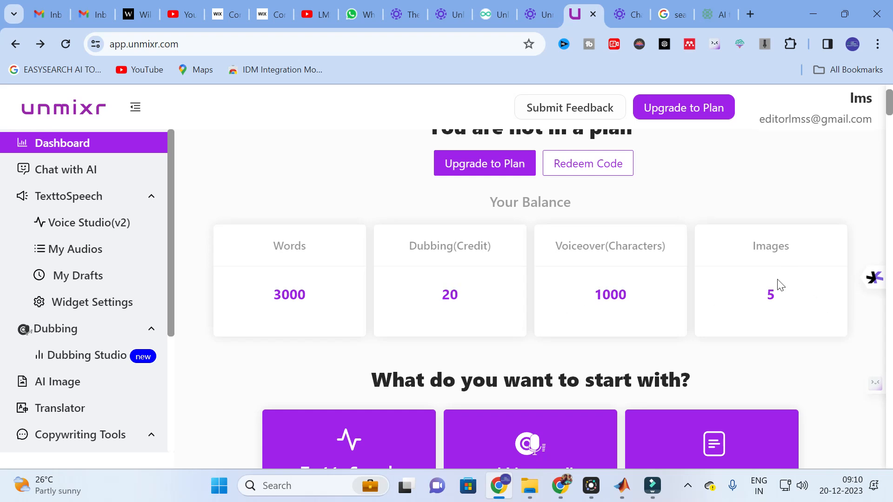
scroll(652, 319, "down", 6)
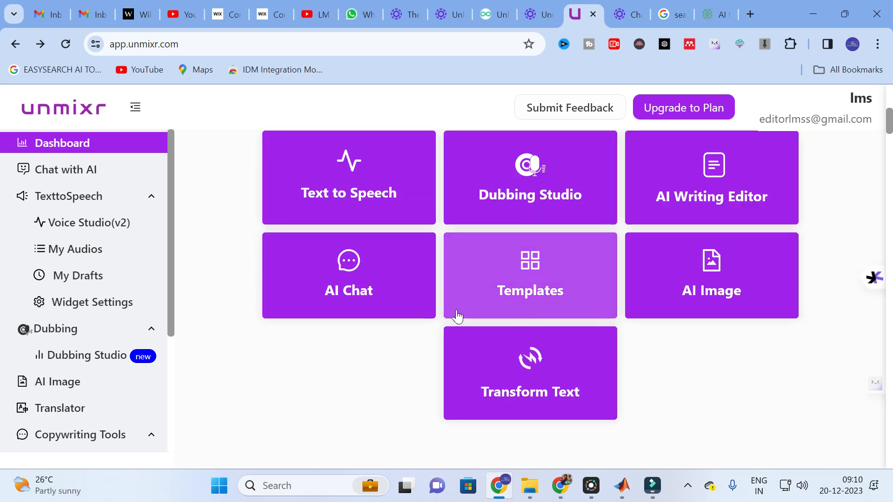
scroll(457, 317, "up", 1)
scroll(457, 316, "down", 3)
scroll(423, 305, "up", 2)
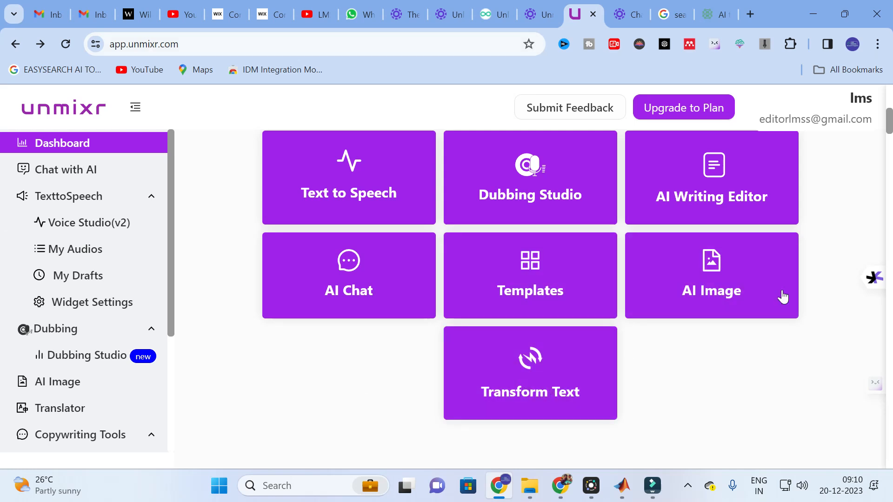
left_click(708, 189)
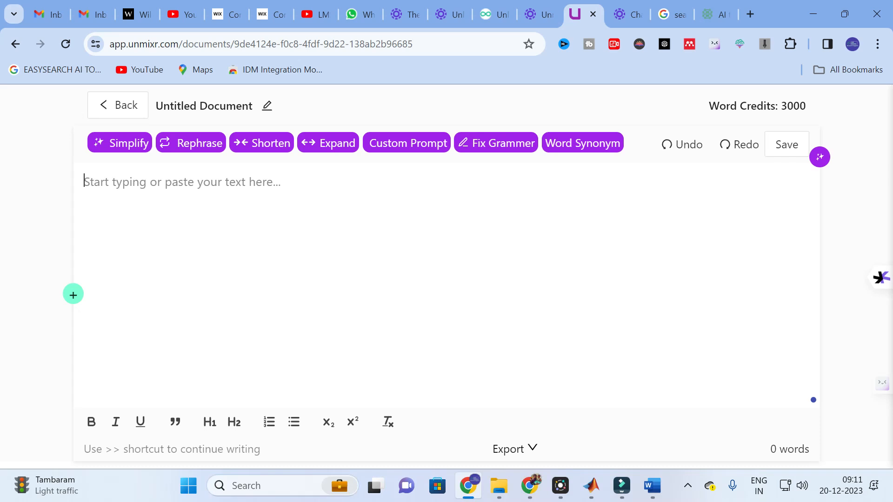
type("A photovoltaic system for residential, commercial, or industrial energy supply consists of the solar array and a number of components often summarized as the balance of system (BOS). This term is synonymous with \"Balance of plant\" q.v. BOS-components include power-conditioning equipment and structures for mounting, typically one or more DC to AC power converters, also known as inverters, an energy storage device, a racking system that supports the solar array, electrical wiring and interconnections, and mounting for other components.")
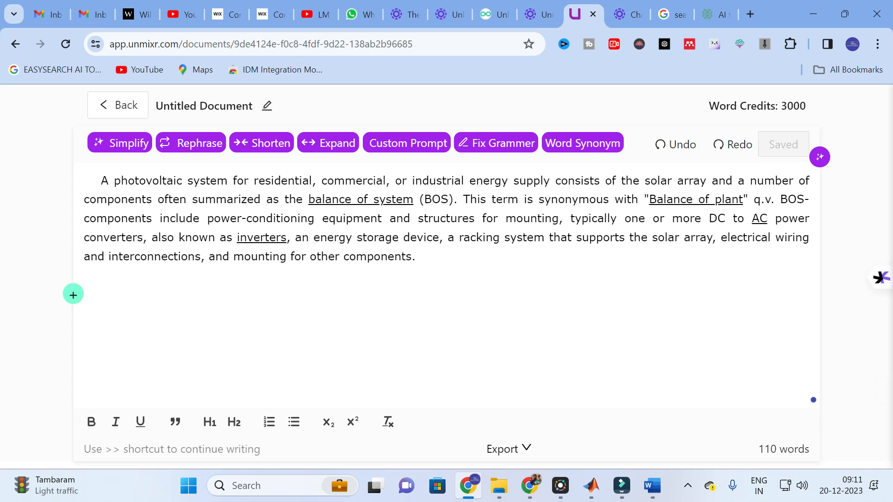
key("Return")
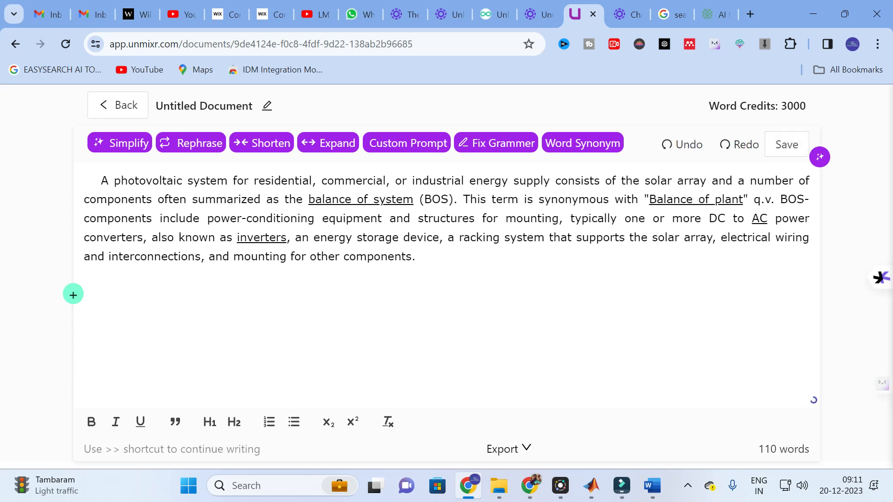
Step: Generate a Simplify suggestion for the photovoltaic paragraph, highlight the suggested text to review it, and dismiss the suggestion
left_click(122, 148)
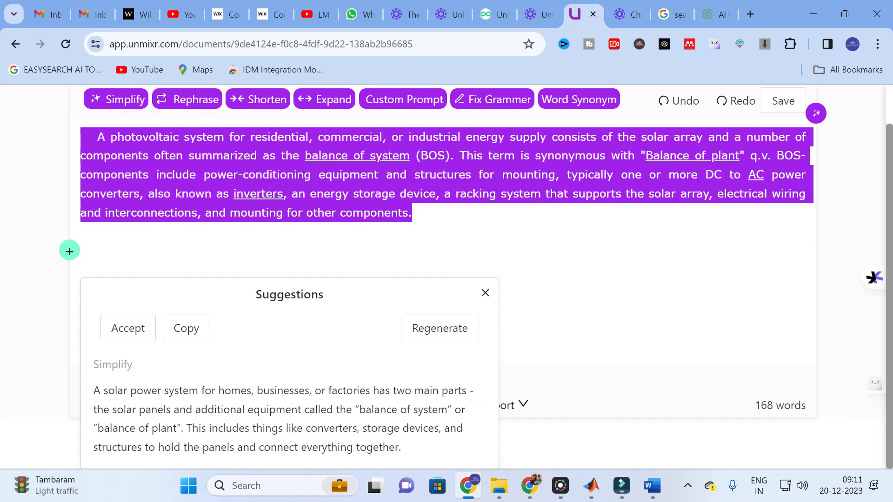
left_click_drag(94, 391, 449, 465)
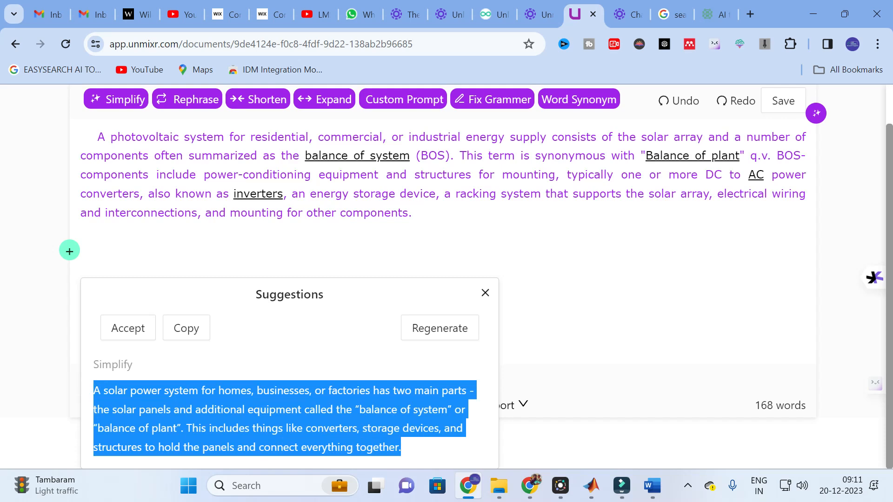
left_click(486, 293)
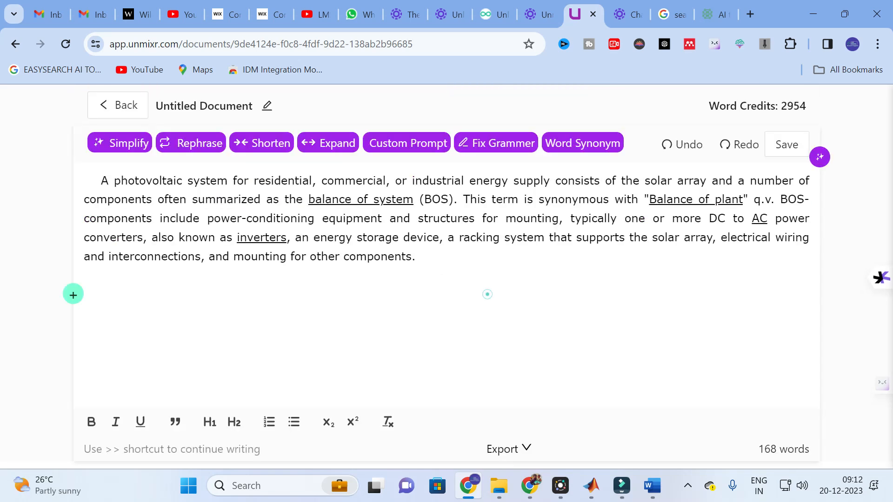
Step: Generate a Rephrase suggestion for the photovoltaic paragraph and read the reworded text
left_click(191, 144)
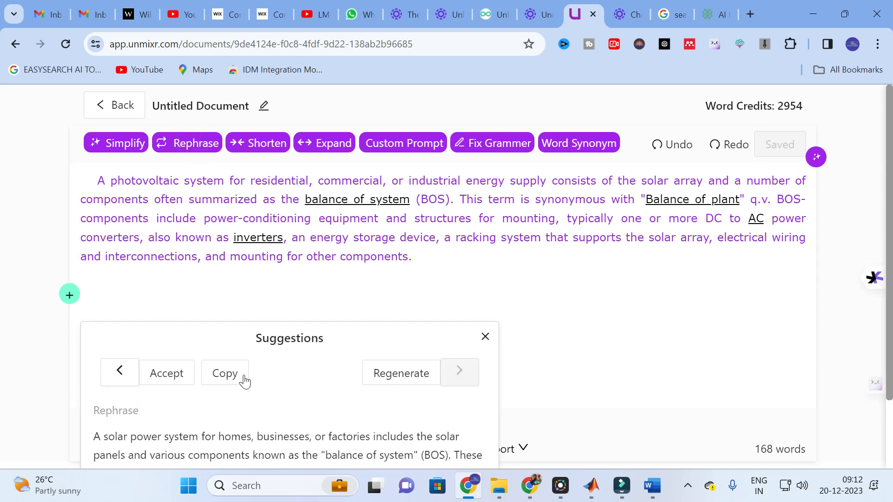
scroll(194, 389, "down", 2)
scroll(154, 341, "up", 2)
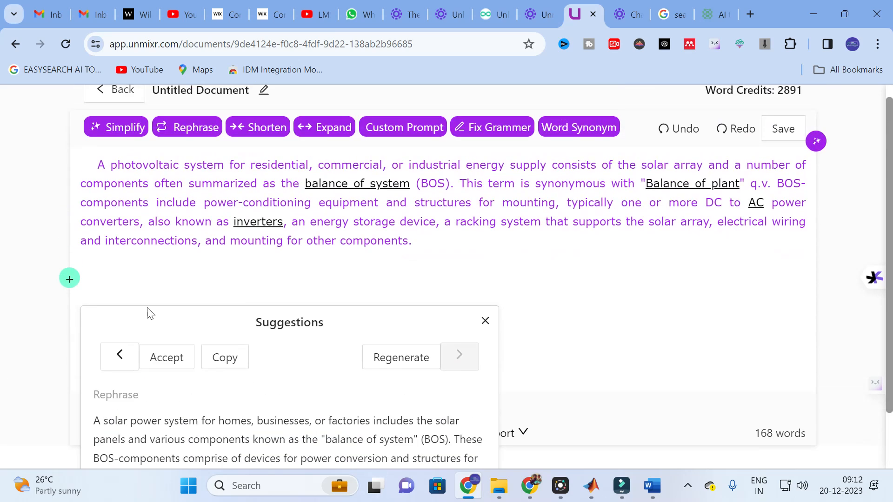
scroll(289, 373, "down", 2)
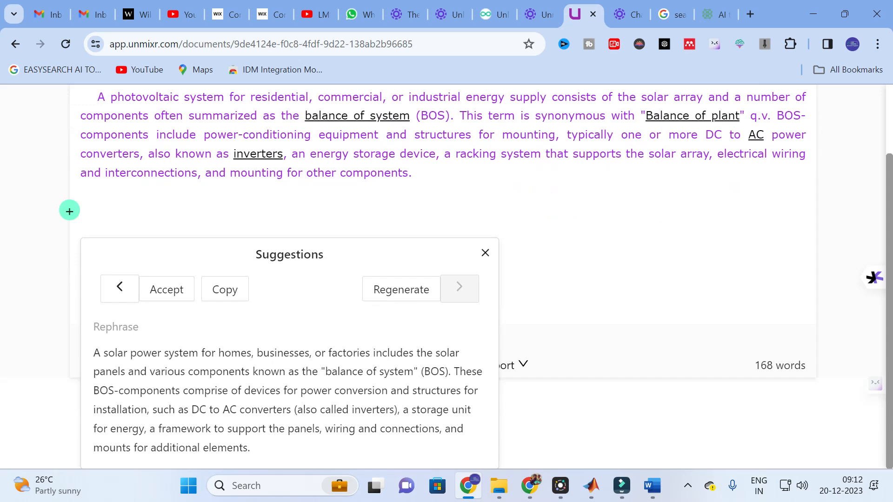
Step: Generate a Shorten suggestion for the photovoltaic paragraph and view the condensed text
scroll(254, 387, "up", 2)
left_click(261, 144)
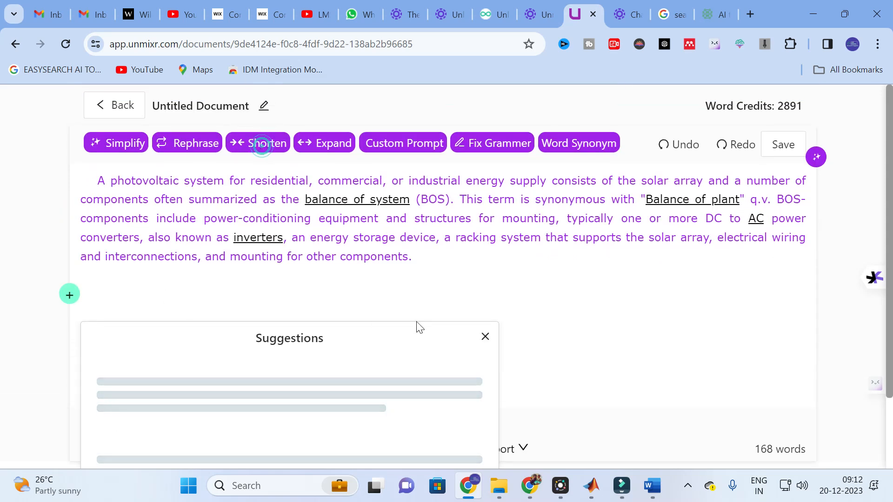
scroll(214, 355, "down", 1)
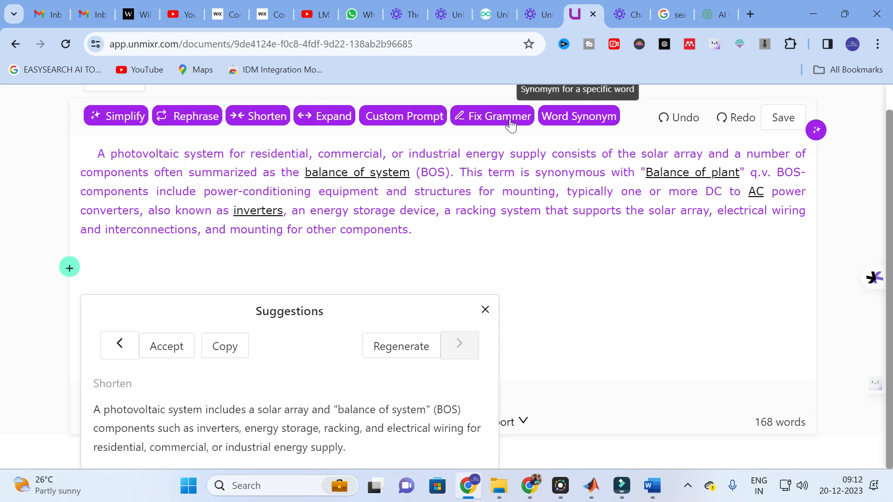
Step: Run the grammar and spelling fix on the photovoltaic paragraph and read through the whole corrected suggestion
left_click(490, 119)
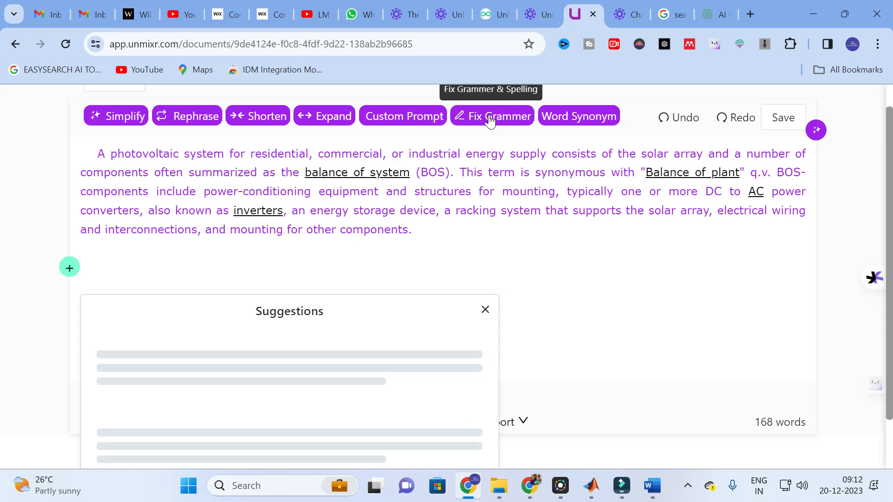
scroll(297, 291, "down", 2)
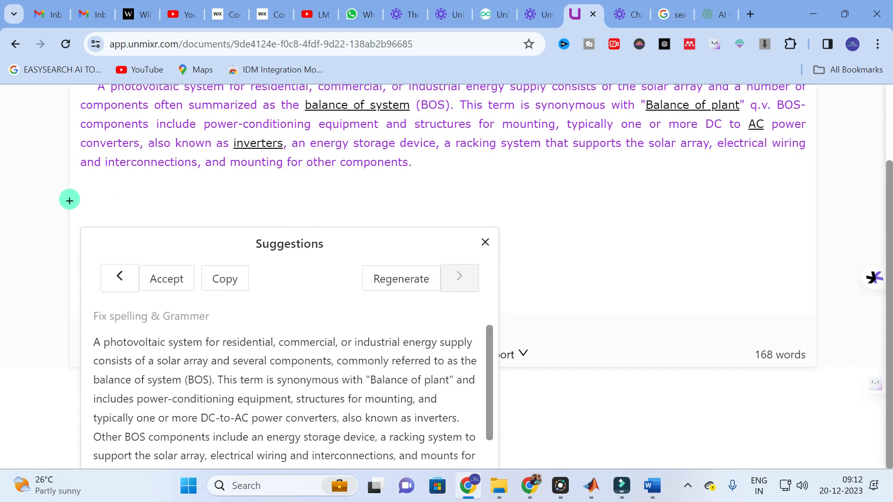
scroll(293, 395, "down", 1)
scroll(180, 413, "up", 1)
scroll(241, 426, "up", 3)
scroll(226, 425, "down", 1)
scroll(134, 463, "down", 3)
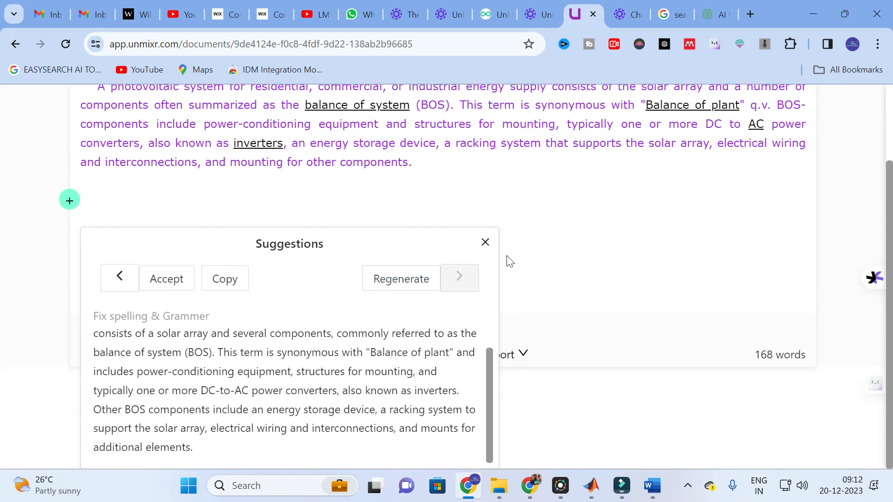
Step: Generate a Word Synonym suggestion for the photovoltaic paragraph and compare its wording with the original text
scroll(554, 247, "up", 3)
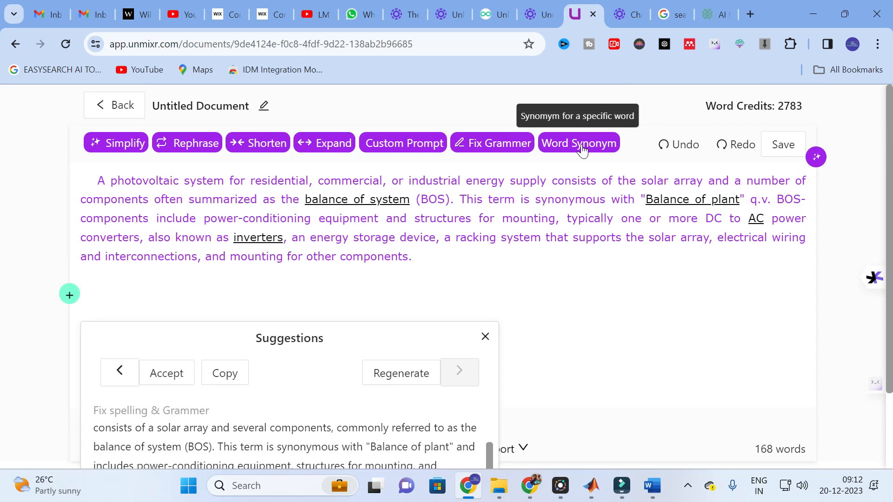
left_click(583, 150)
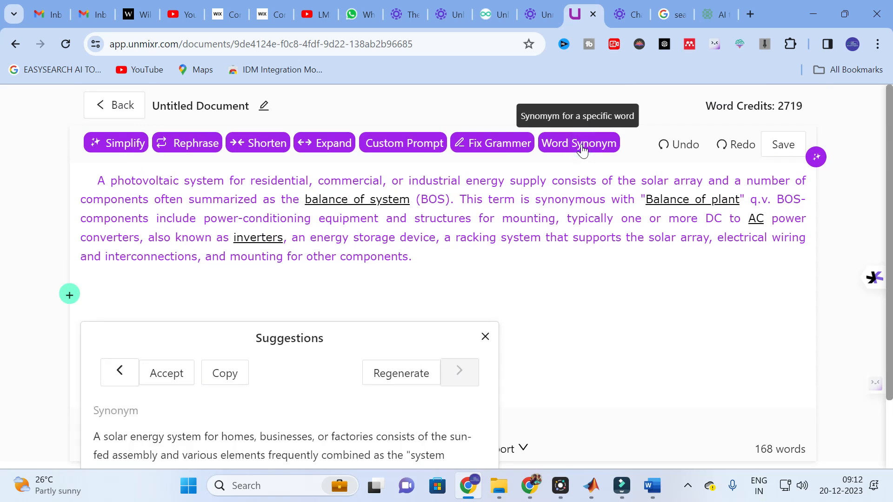
scroll(307, 389, "down", 3)
scroll(307, 389, "up", 3)
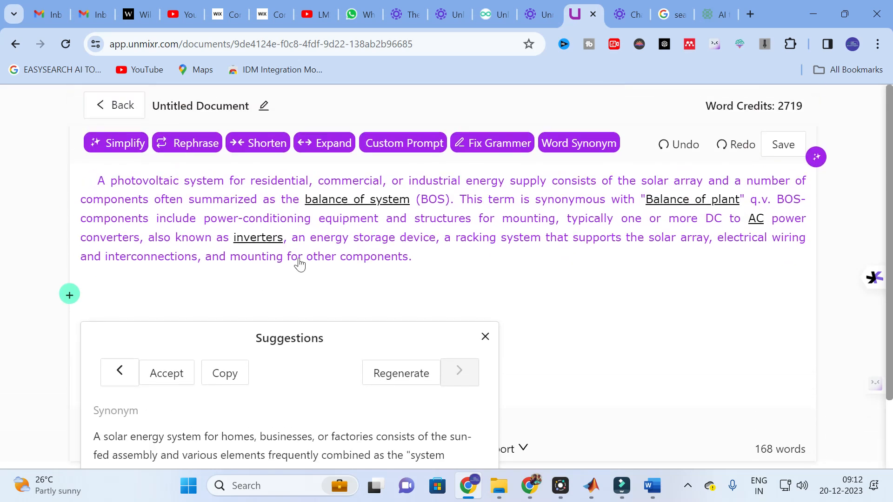
scroll(395, 370, "down", 3)
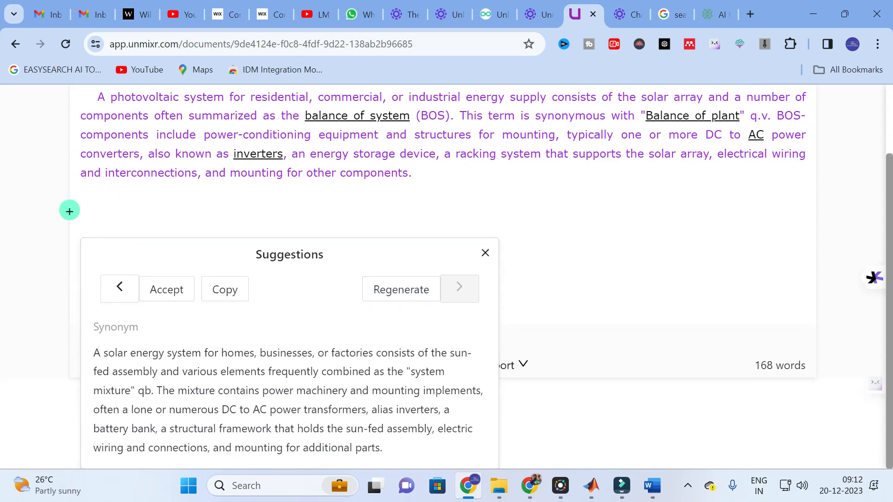
scroll(500, 307, "up", 3)
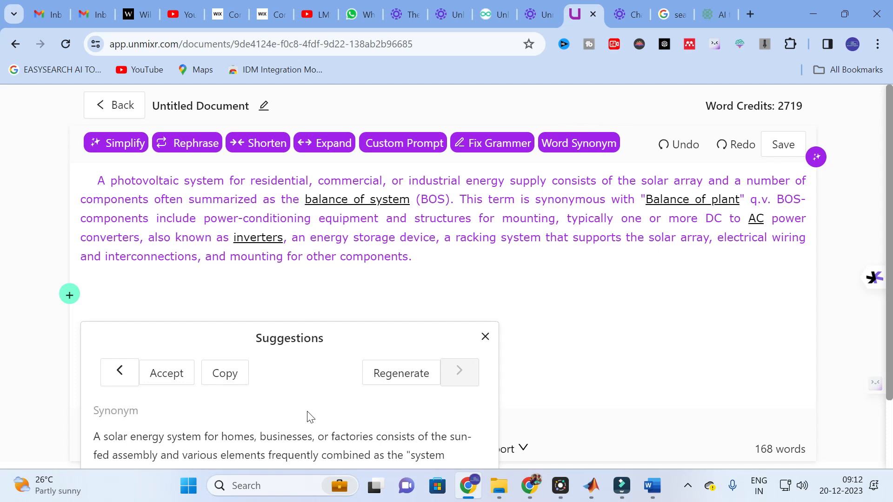
scroll(309, 408, "down", 3)
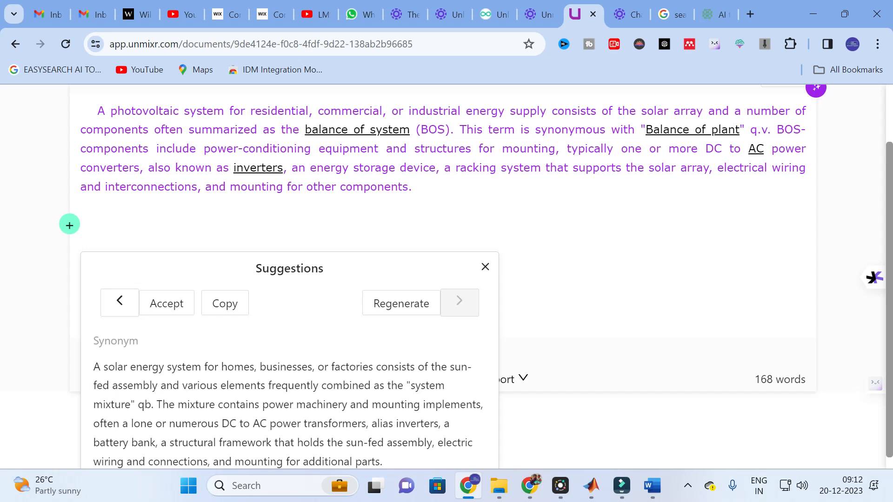
scroll(312, 408, "up", 2)
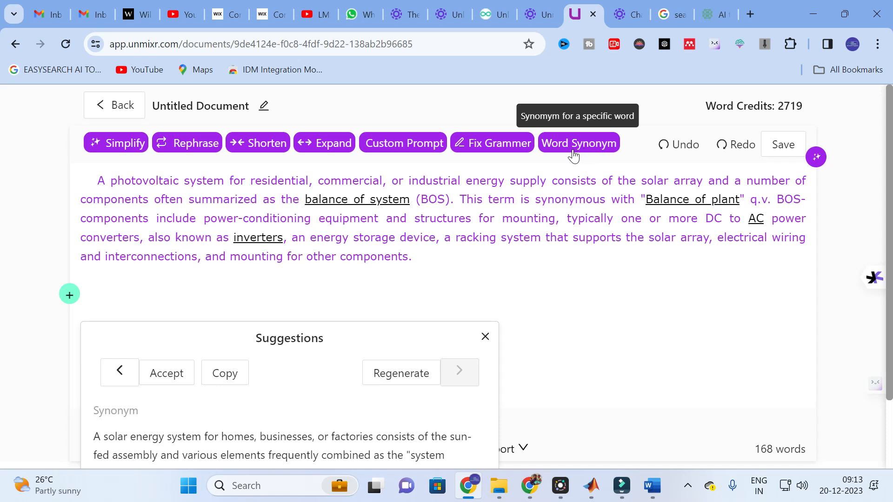
scroll(185, 361, "down", 2)
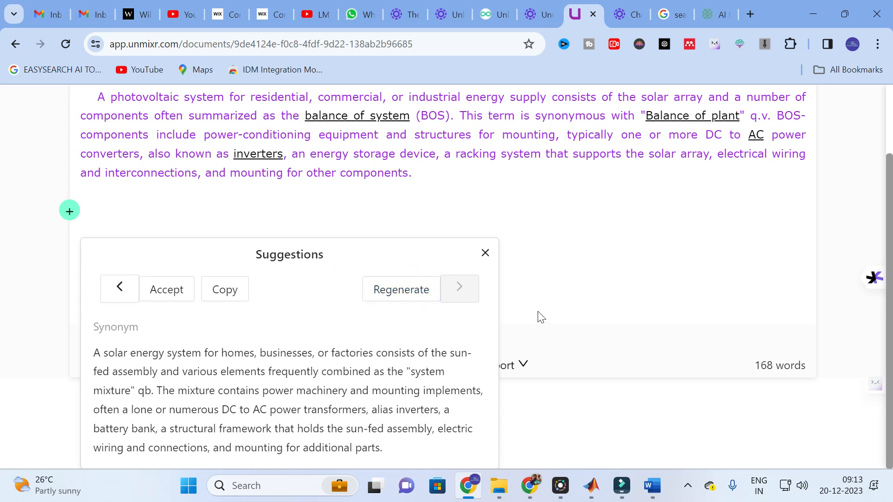
scroll(537, 312, "up", 2)
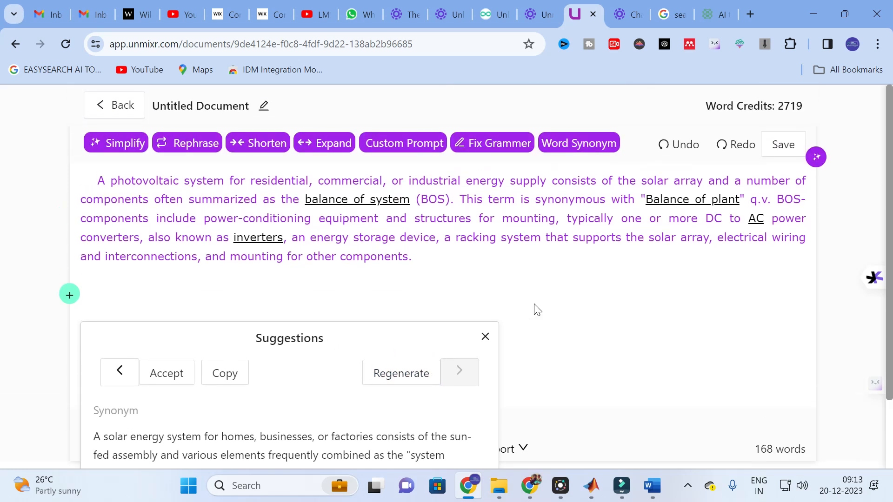
Step: Return to the dashboard, open the Transform Text tool and paste the photovoltaic system paragraph as its content
left_click(16, 43)
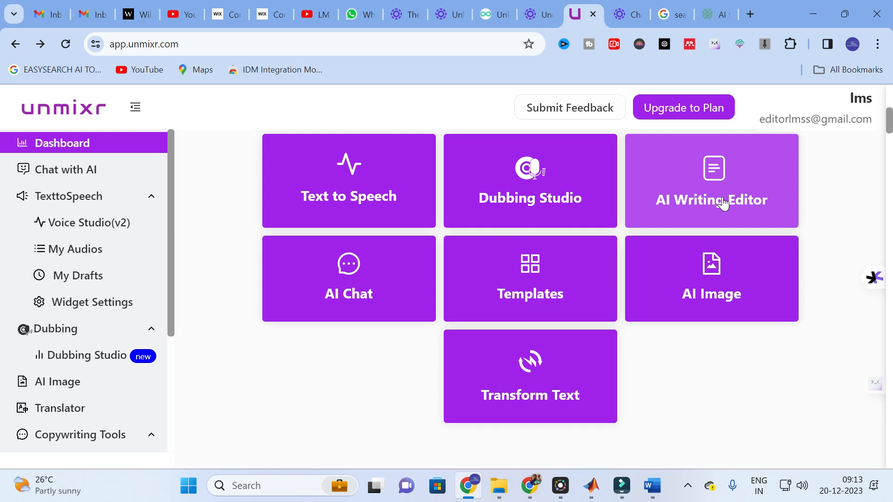
left_click(540, 367)
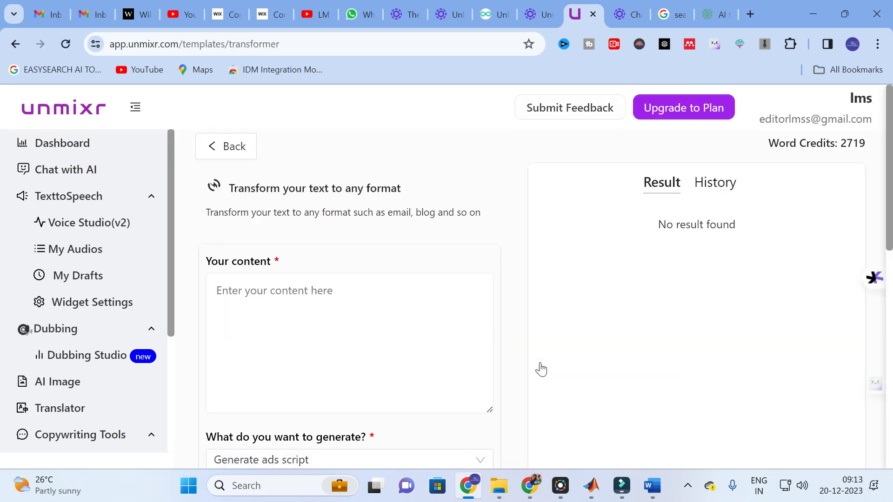
scroll(213, 247, "down", 2)
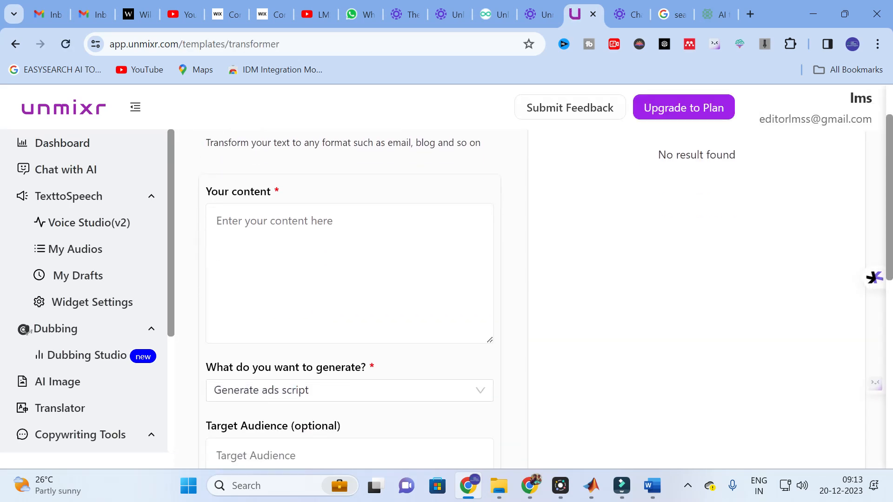
left_click(304, 221)
key("ctrl+v")
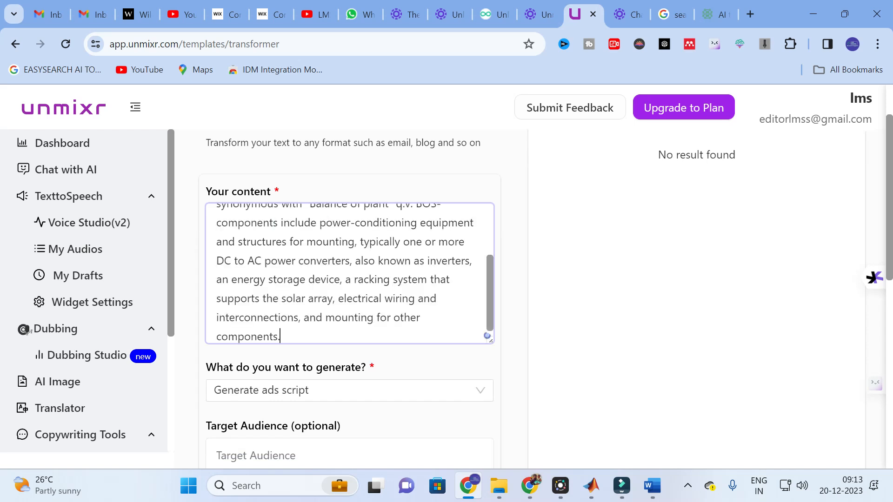
scroll(350, 273, "up", 2)
scroll(349, 274, "down", 2)
Step: Look through the full list of output formats that Transform Text offers, from product title to Other
scroll(518, 338, "down", 3)
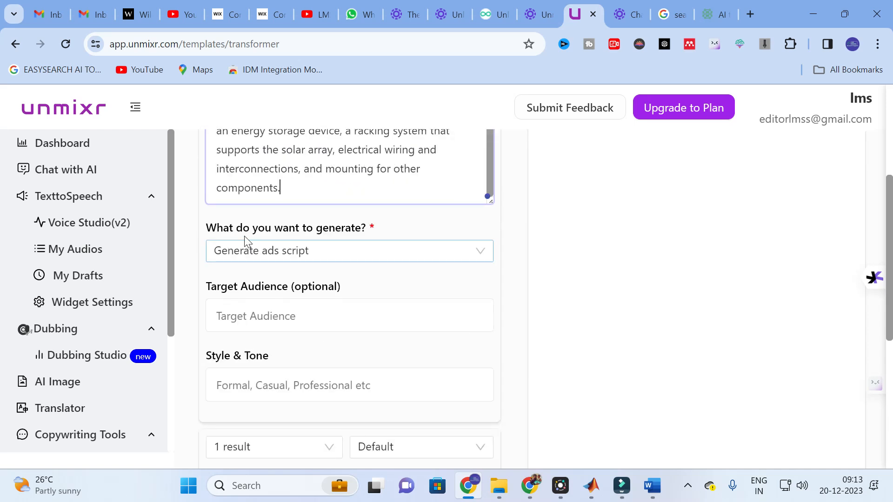
left_click(425, 251)
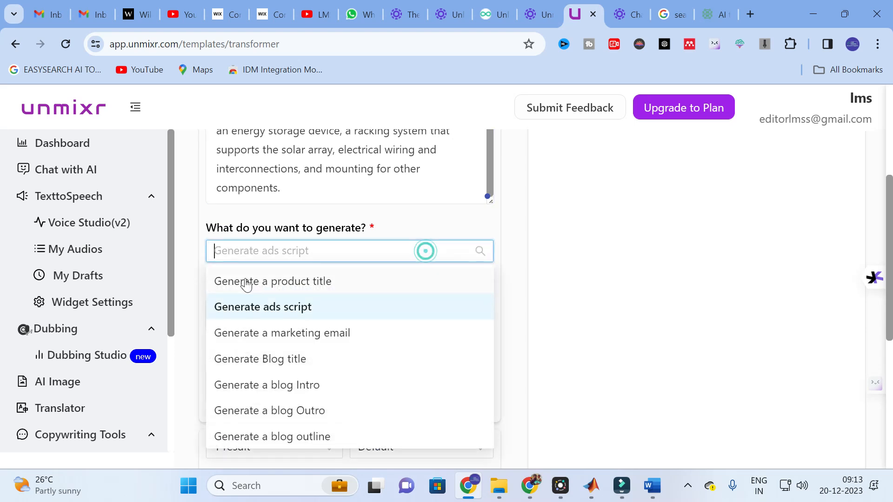
scroll(272, 345, "down", 1)
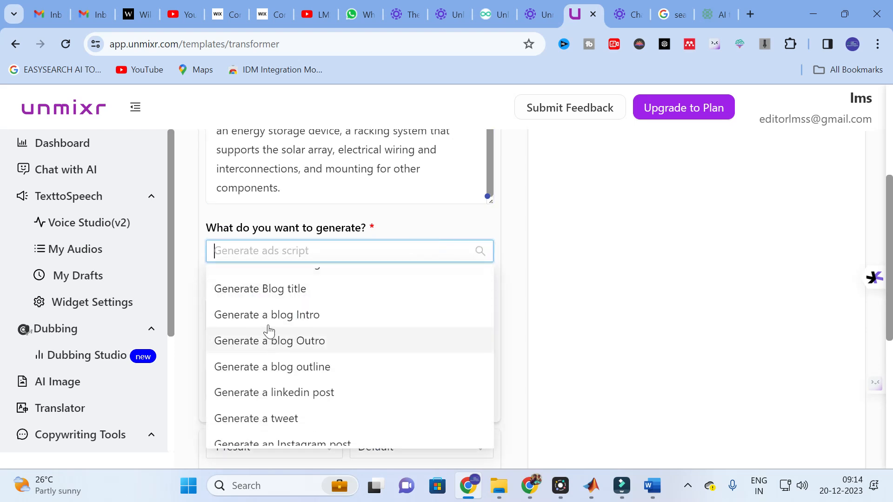
scroll(314, 347, "down", 1)
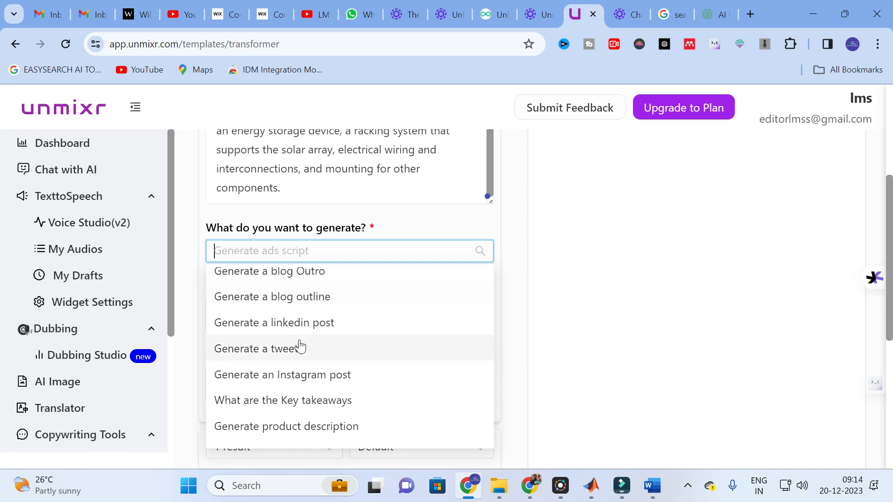
scroll(316, 345, "down", 2)
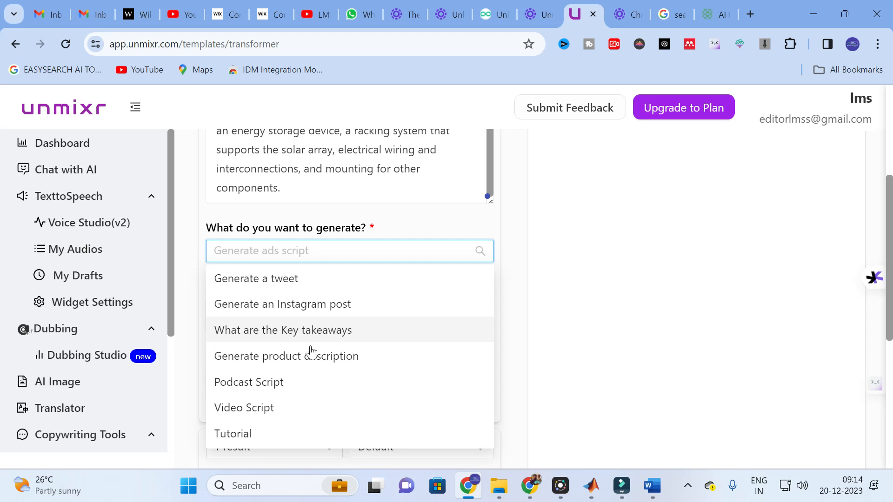
scroll(288, 354, "down", 2)
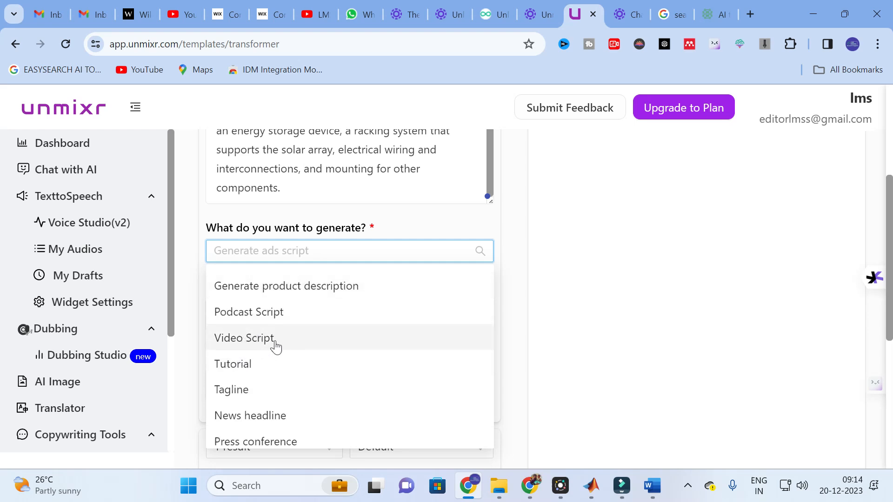
scroll(283, 346, "down", 2)
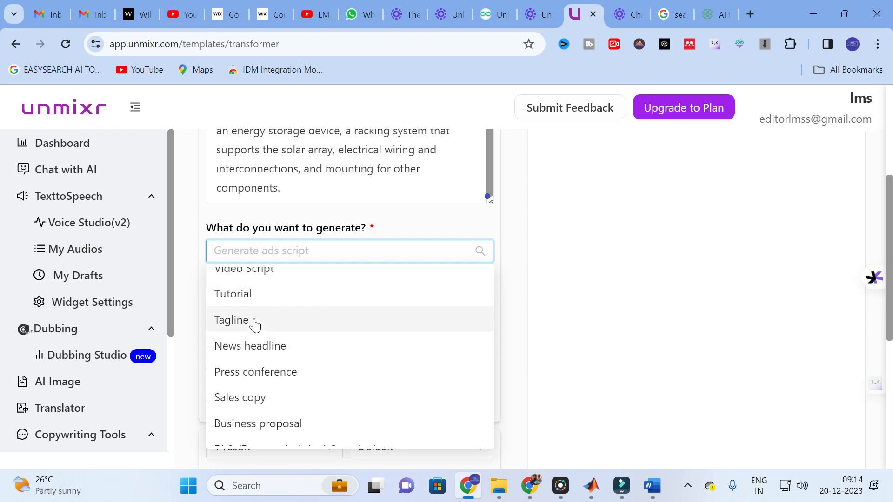
scroll(296, 358, "down", 2)
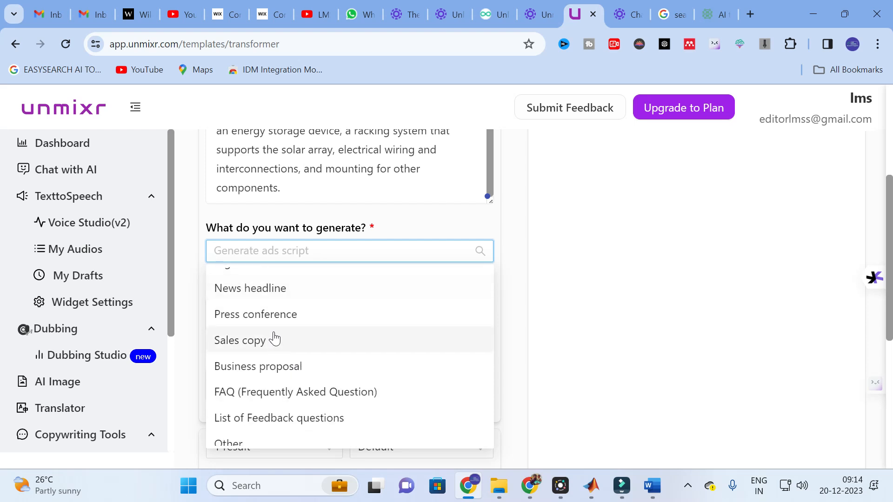
scroll(275, 339, "down", 1)
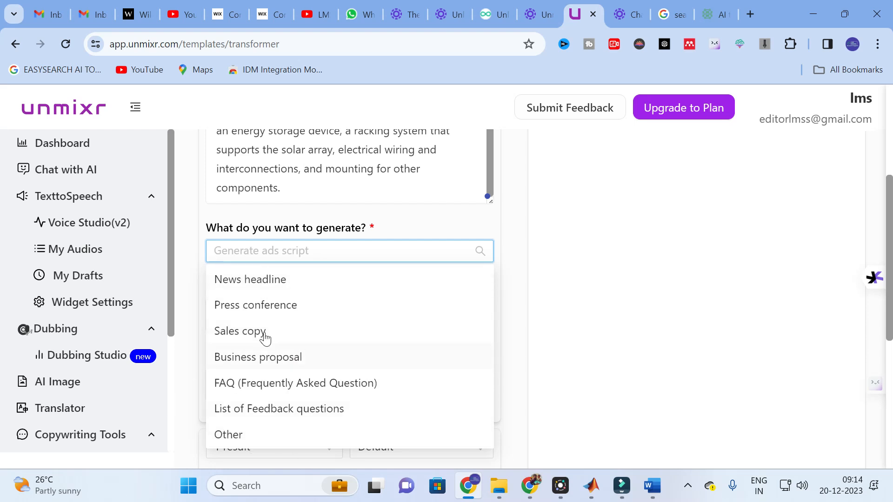
Step: Choose "Generate a blog Intro" as the output format for the photovoltaic paragraph
scroll(280, 326, "up", 5)
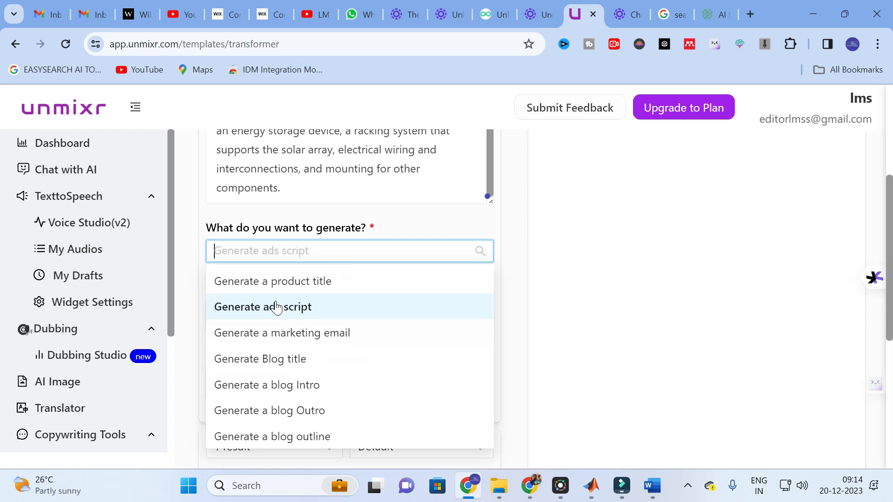
scroll(277, 308, "down", 1)
scroll(275, 301, "down", 1)
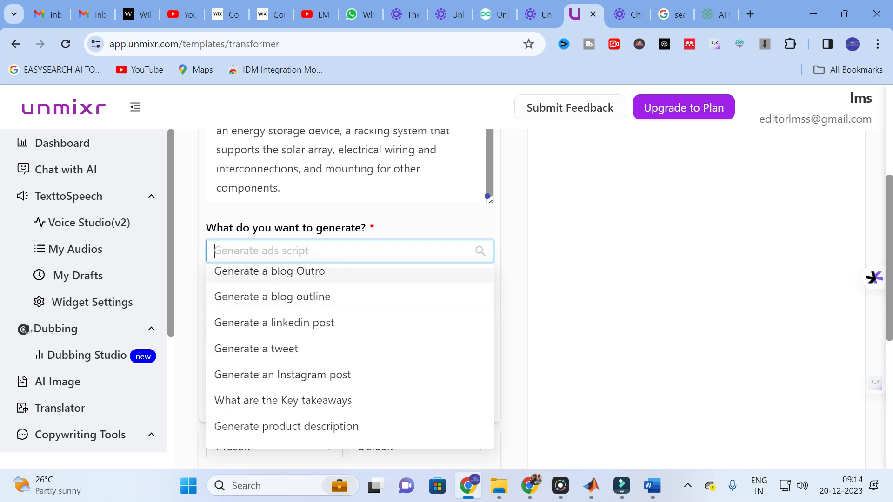
scroll(283, 299, "up", 1)
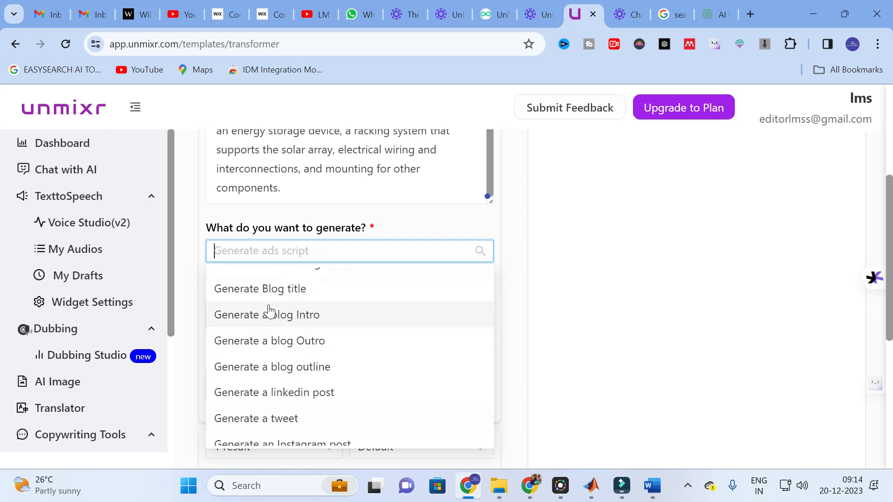
left_click(277, 320)
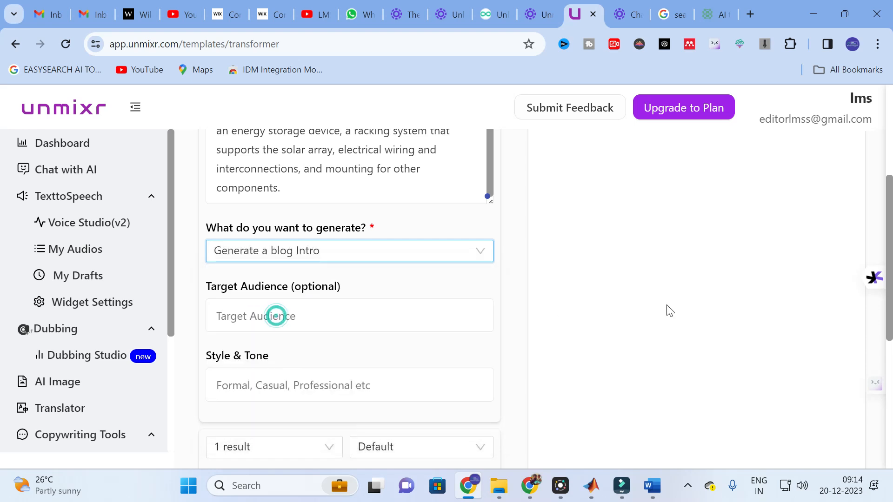
Step: Set the target audience to "professionals" and the style and tone to "academic"
left_click(285, 315)
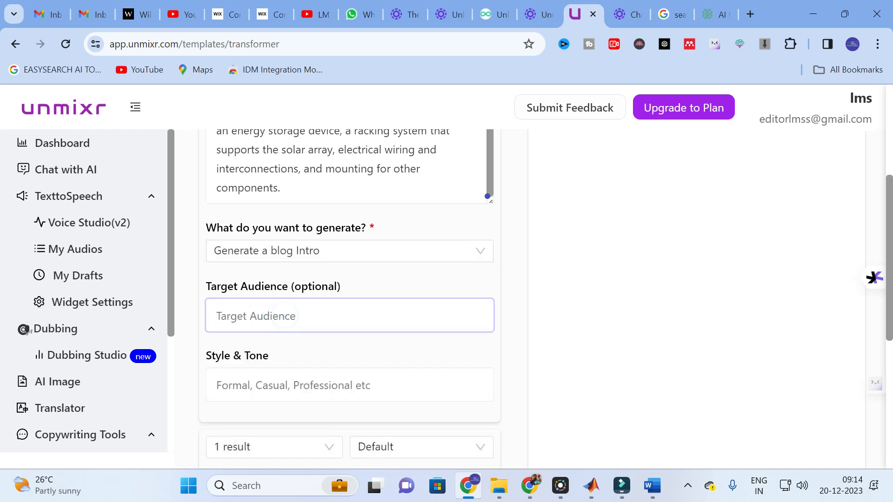
type("professionals")
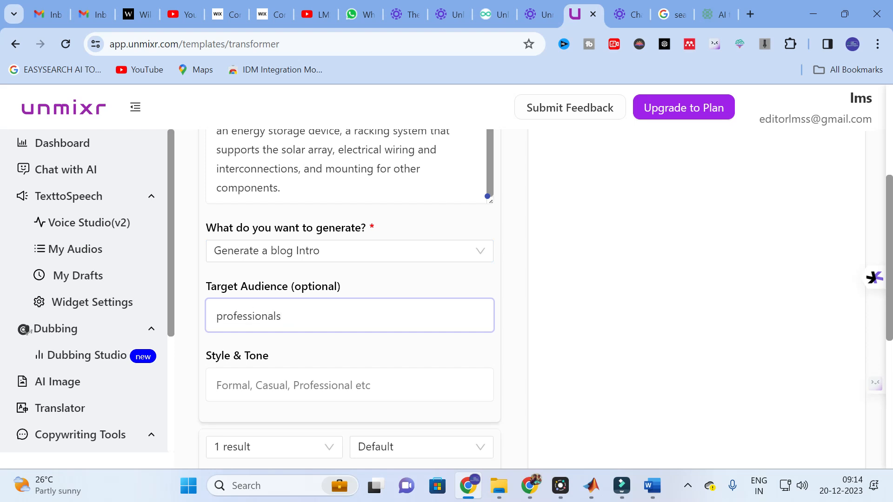
left_click(275, 384)
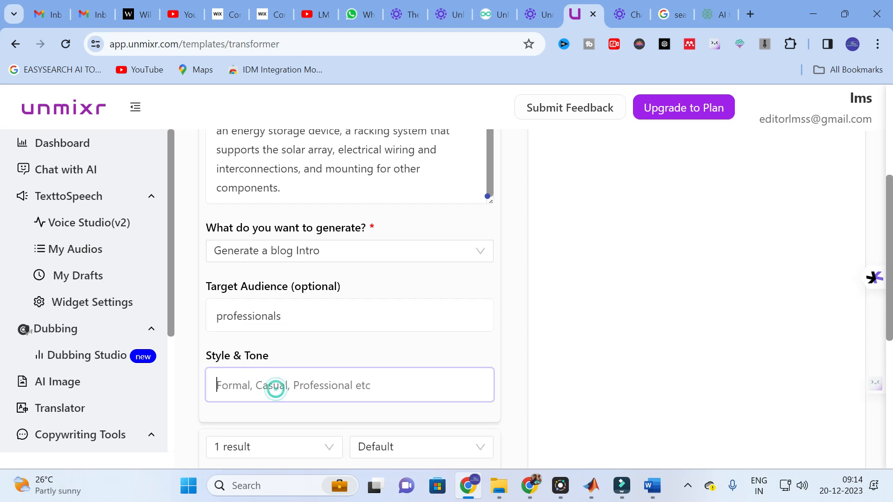
type("academic")
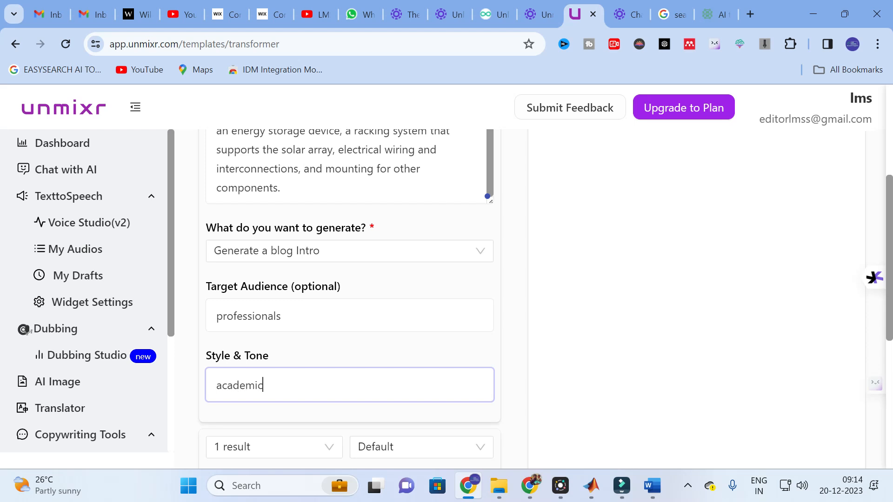
Step: Submit the transformation for 1 result and highlight the entire generated blog intro for reading
scroll(329, 351, "down", 3)
left_click(328, 308)
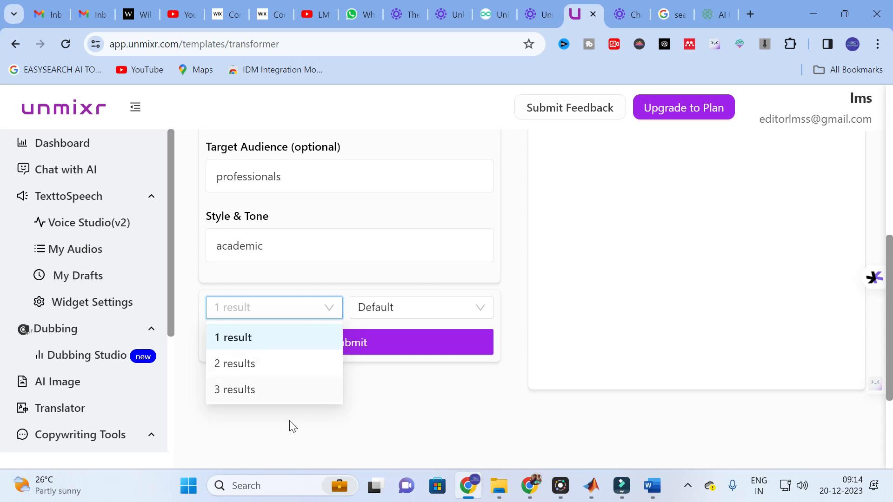
left_click(250, 339)
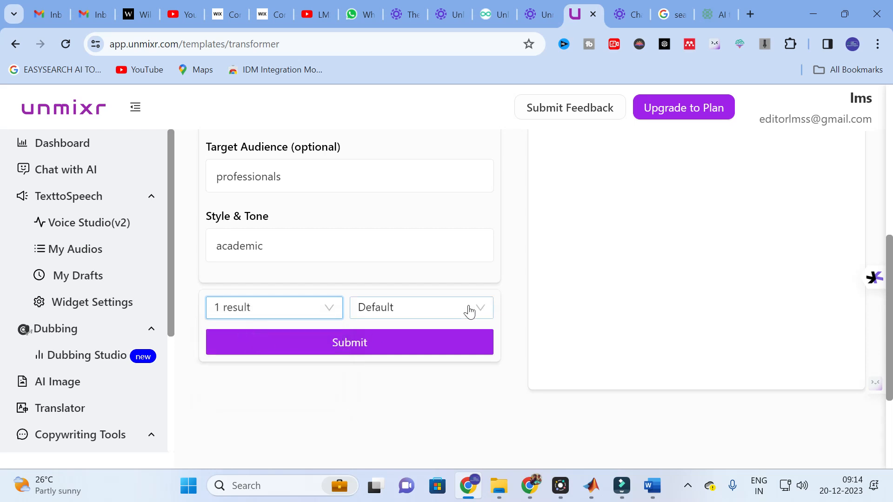
left_click(445, 314)
left_click(362, 339)
left_click(306, 339)
scroll(588, 274, "up", 5)
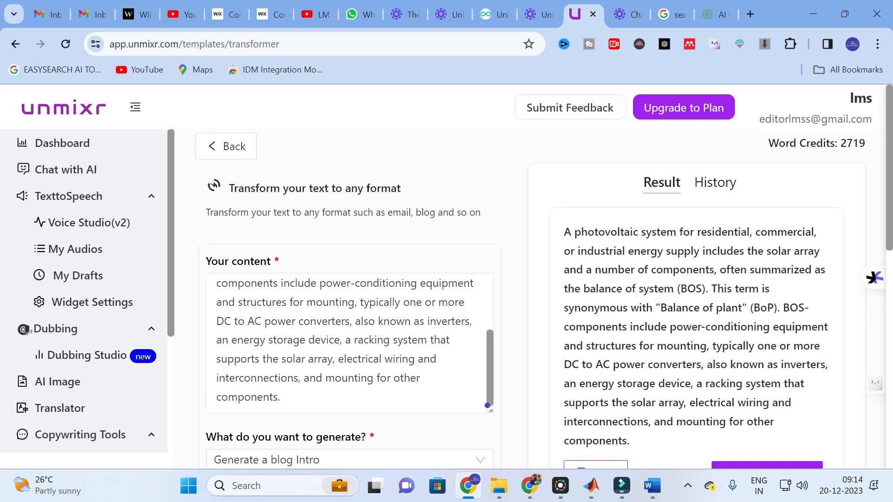
left_click(564, 231)
left_click_drag(564, 231, 670, 448)
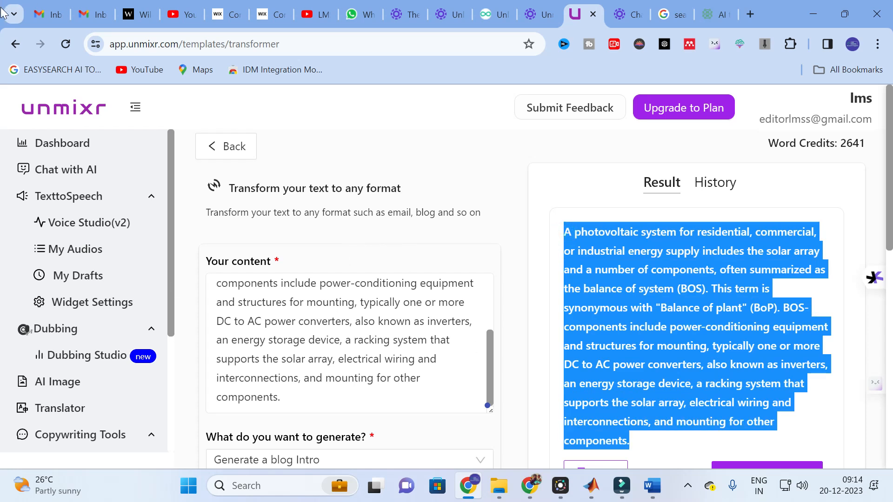
Step: Open AI Chat from the dashboard and examine its image upload option and the list of available AI engines
left_click(16, 44)
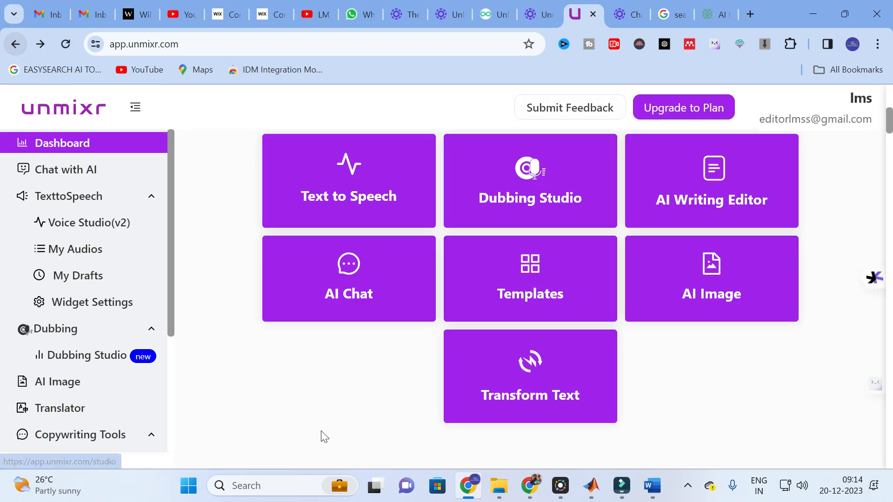
left_click(344, 268)
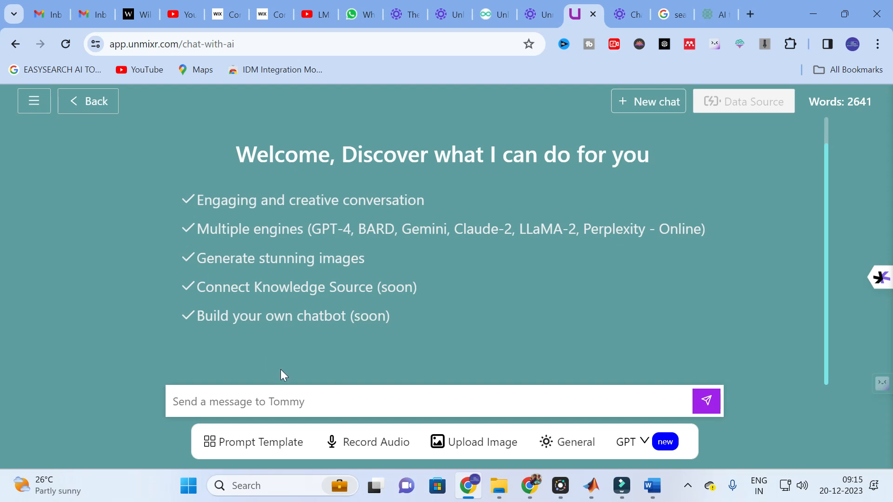
left_click(491, 449)
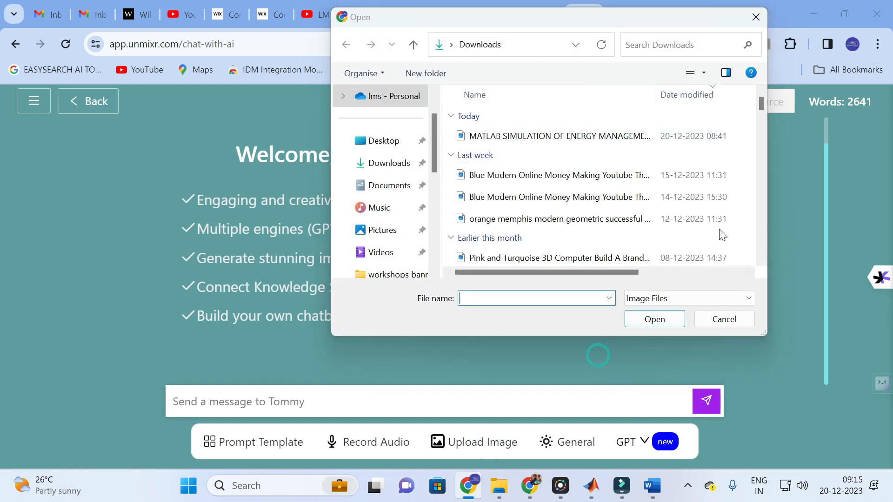
left_click(750, 19)
left_click(646, 440)
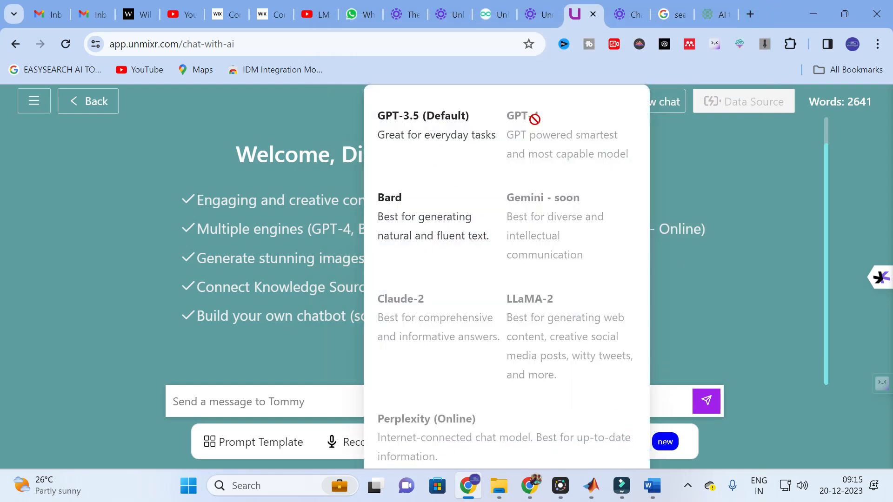
mouse_move(520, 149)
Step: Return to the dashboard, open Templates and browse the whole collection of copywriting templates and its categories
left_click(21, 50)
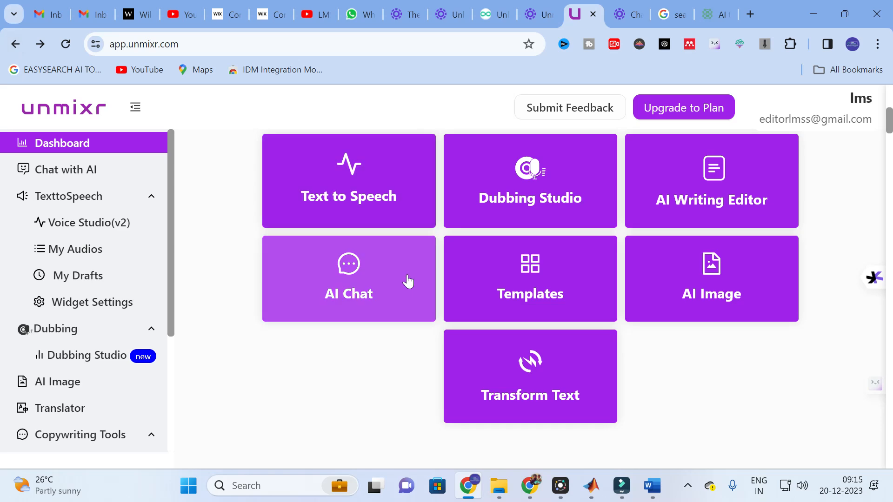
left_click(538, 262)
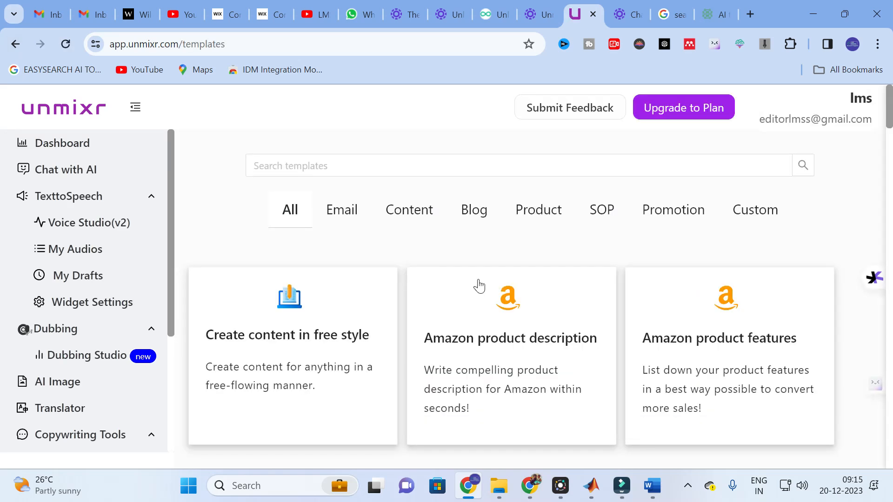
scroll(475, 293, "down", 15)
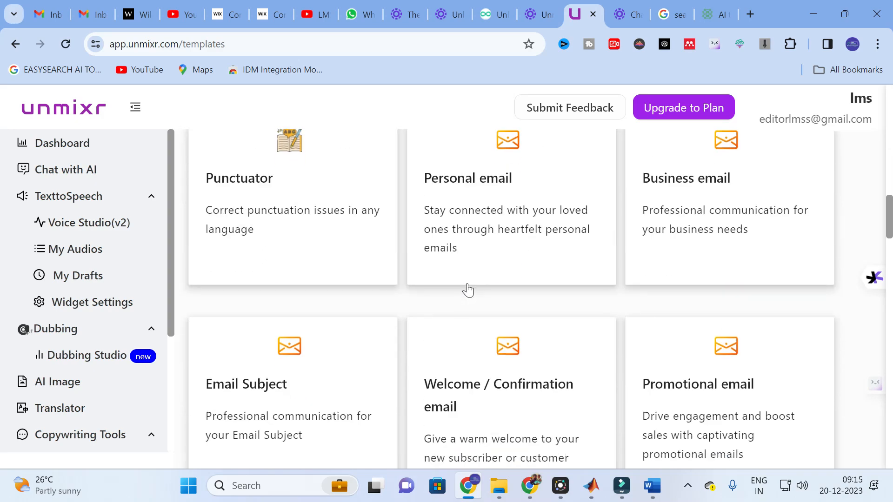
scroll(467, 291, "down", 5)
scroll(459, 293, "up", 20)
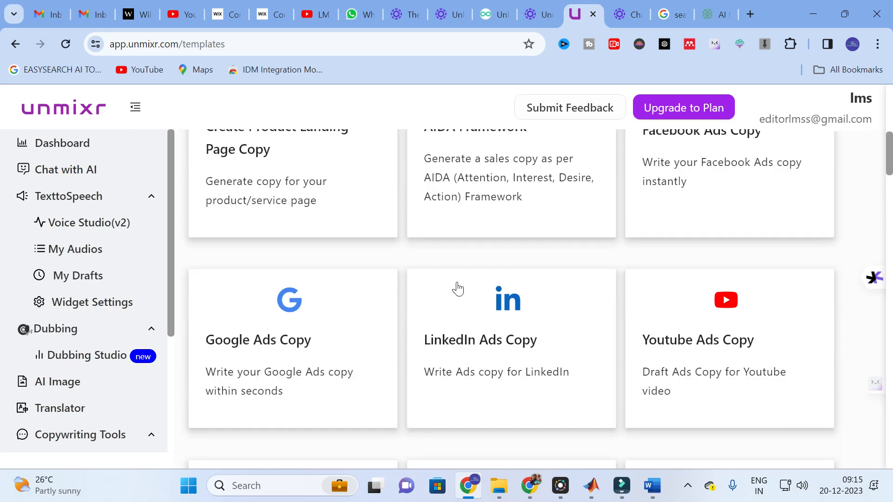
scroll(453, 286, "down", 12)
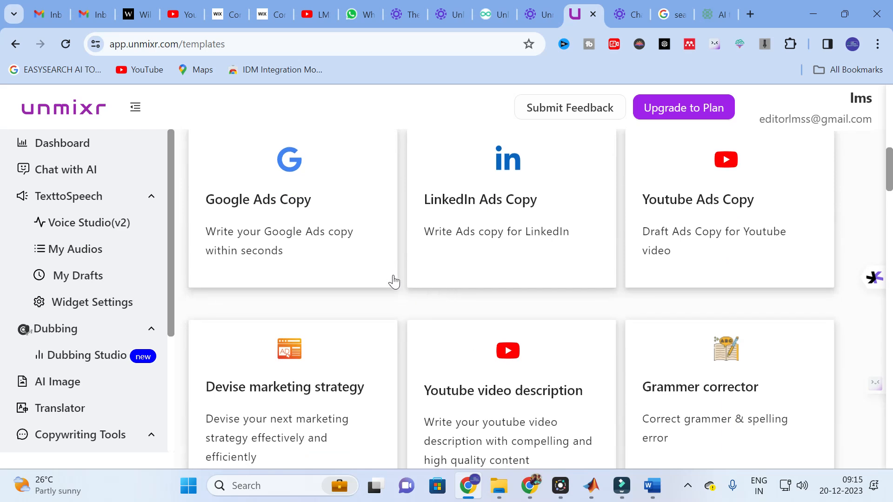
scroll(397, 274, "up", 10)
scroll(405, 267, "up", 2)
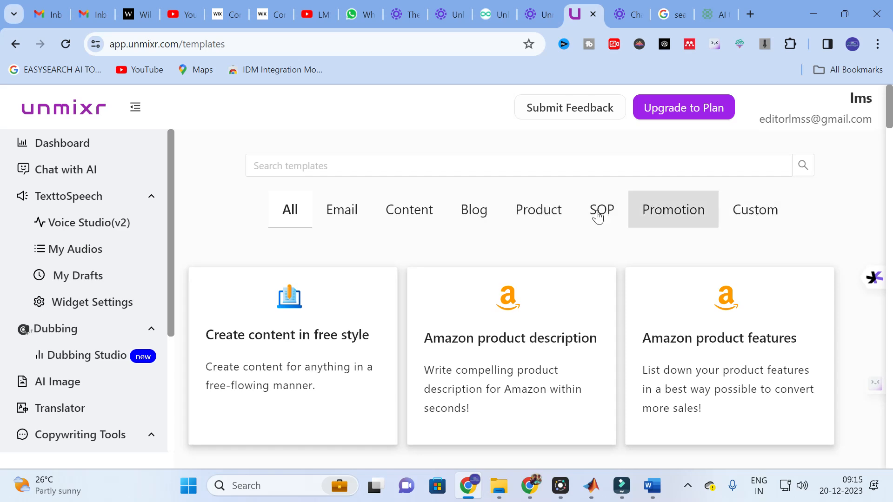
scroll(373, 236, "down", 2)
scroll(367, 233, "up", 2)
Step: Show only the Content category of templates and look through the writing tools it offers
left_click(405, 200)
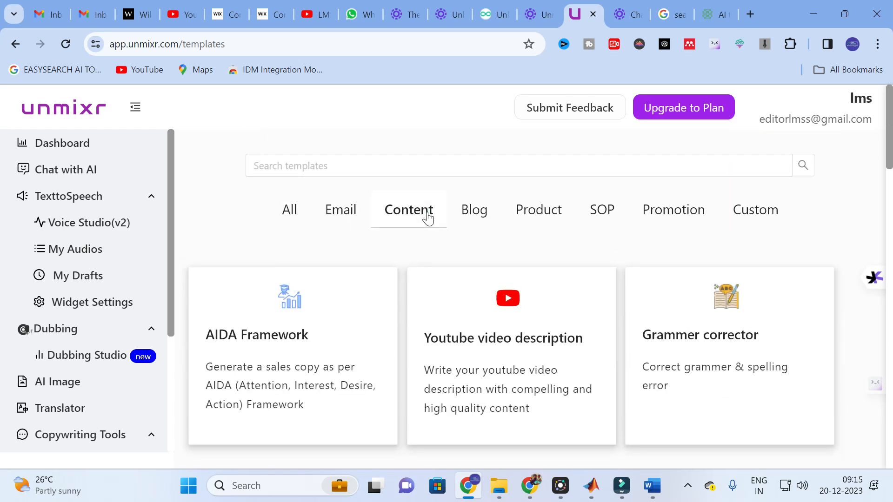
scroll(424, 217, "down", 3)
scroll(427, 217, "up", 3)
scroll(726, 374, "down", 1)
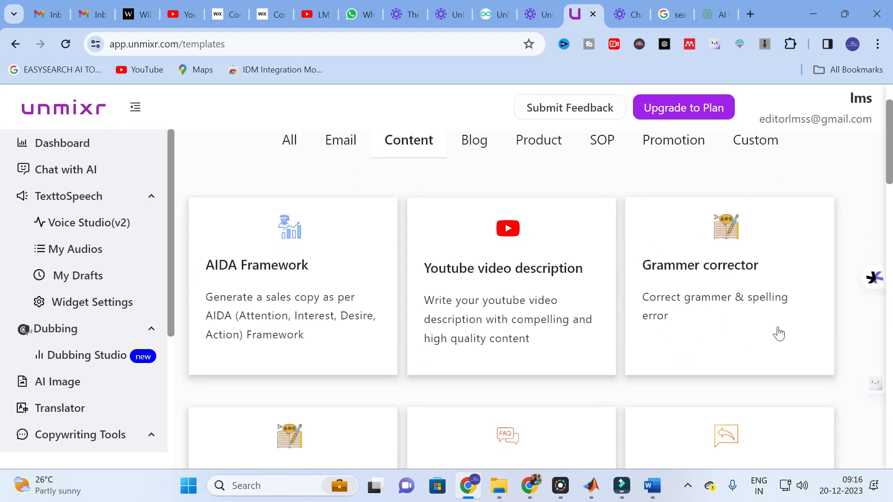
scroll(698, 274, "down", 3)
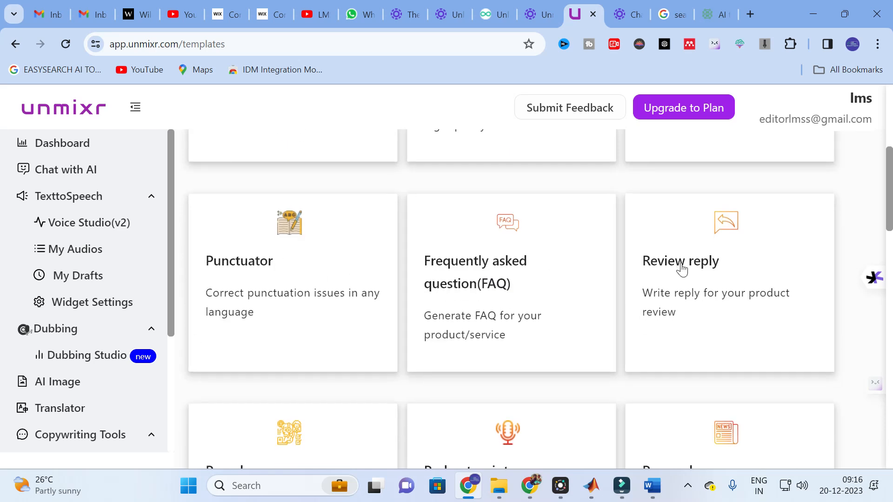
scroll(681, 269, "down", 1)
scroll(377, 355, "down", 2)
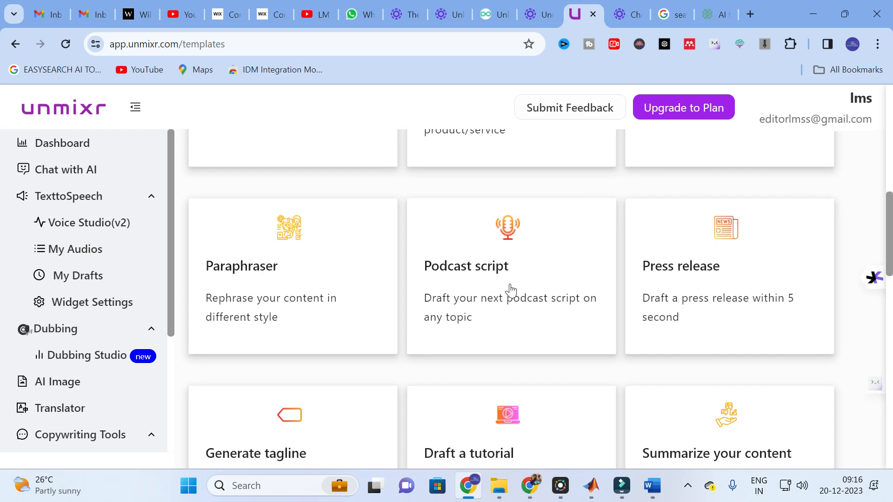
Step: Examine the remaining Content templates, including the essay, paragraph, story, translator and business idea tools
scroll(460, 313, "down", 9)
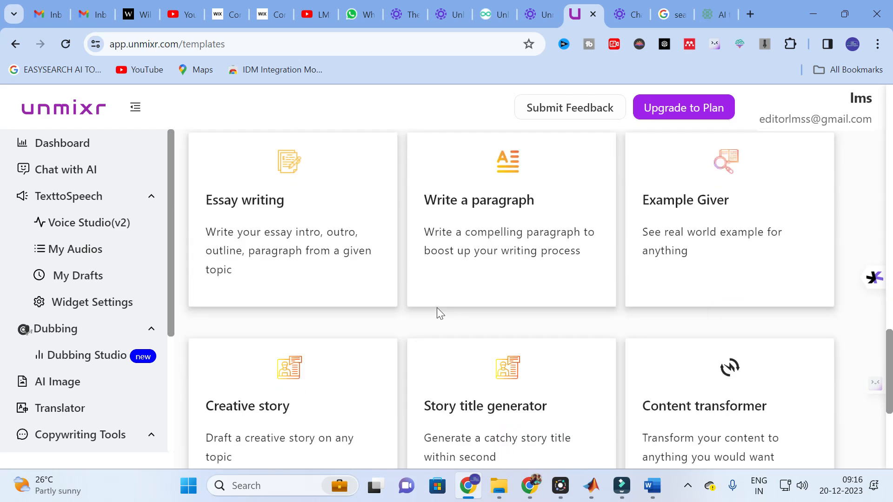
scroll(392, 282, "up", 1)
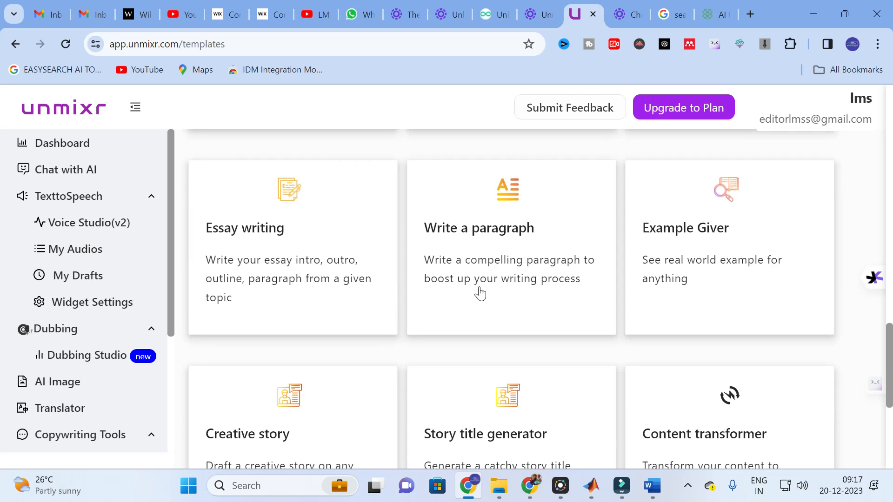
scroll(451, 262, "down", 4)
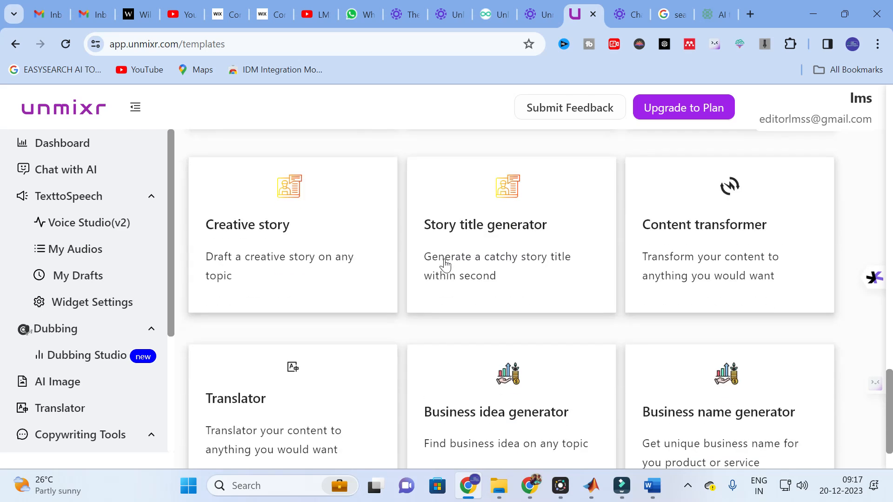
scroll(446, 260, "up", 4)
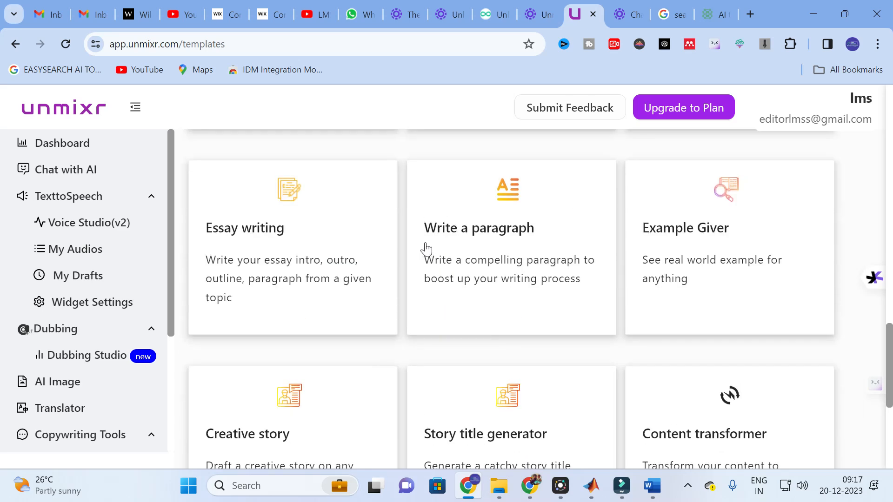
scroll(451, 236, "down", 5)
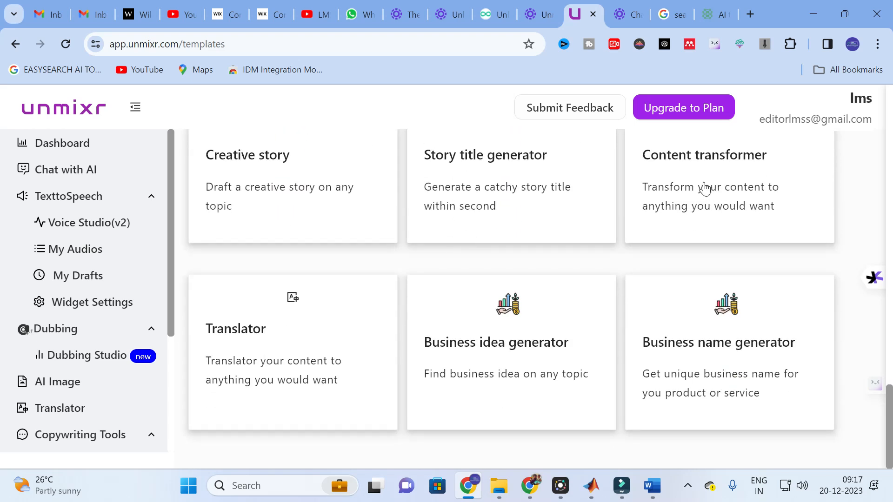
scroll(298, 343, "up", 12)
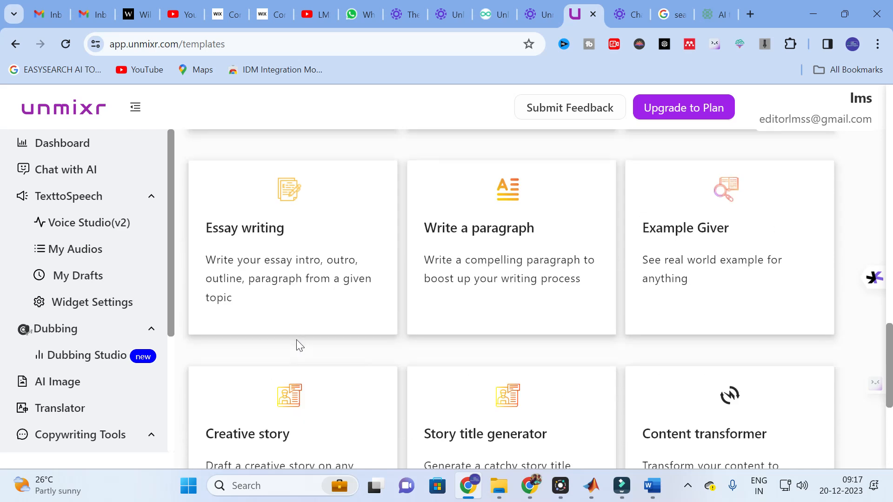
scroll(298, 343, "up", 6)
Step: Open AI Image from the dashboard and enter the prompt "installation of wind power plant"
left_click(20, 43)
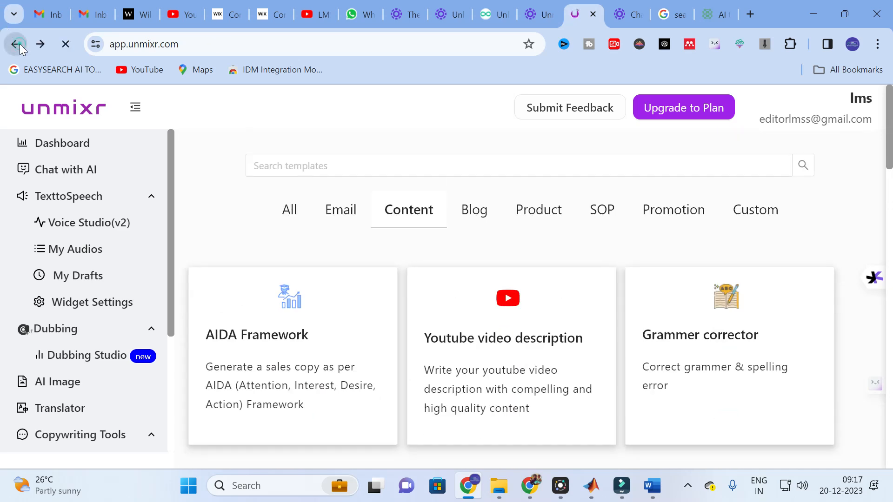
scroll(552, 275, "up", 3)
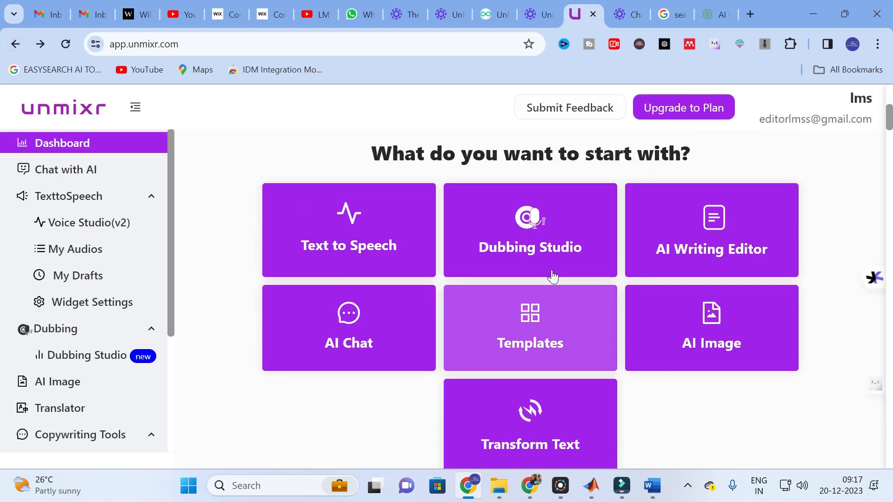
scroll(579, 323, "down", 2)
left_click(705, 341)
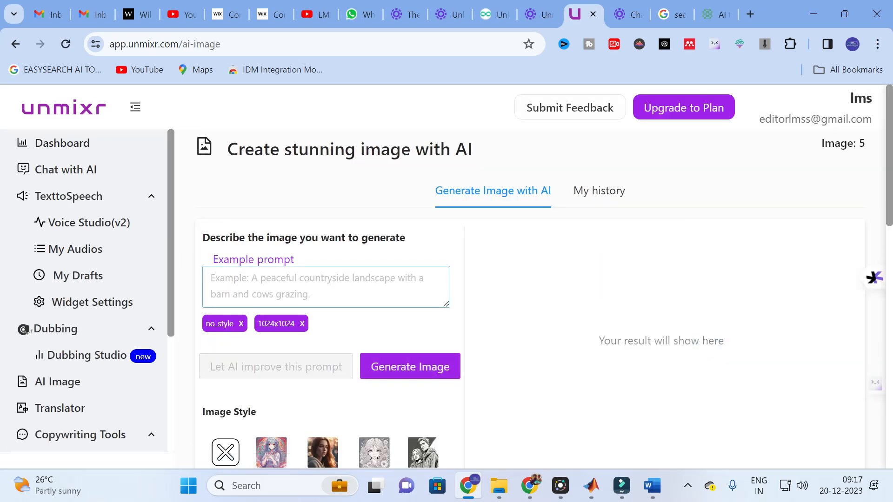
left_click(268, 284)
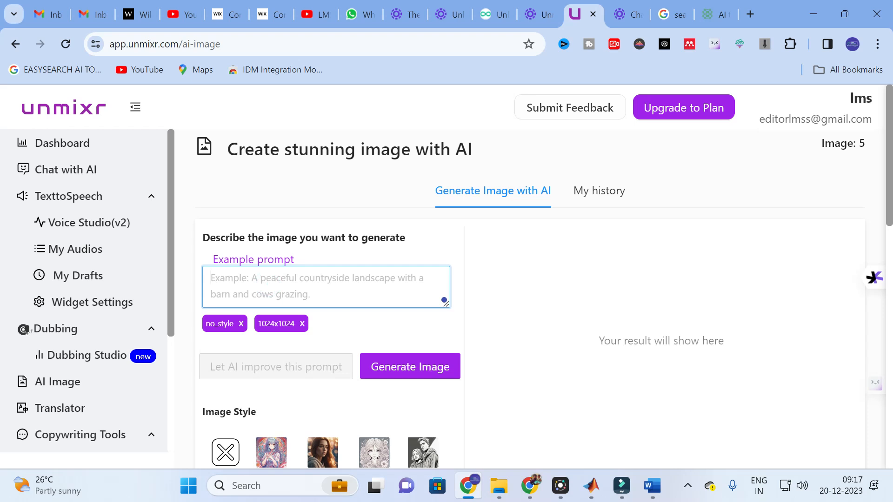
left_click(642, 313)
left_click(359, 283)
type("installation of wind power plant")
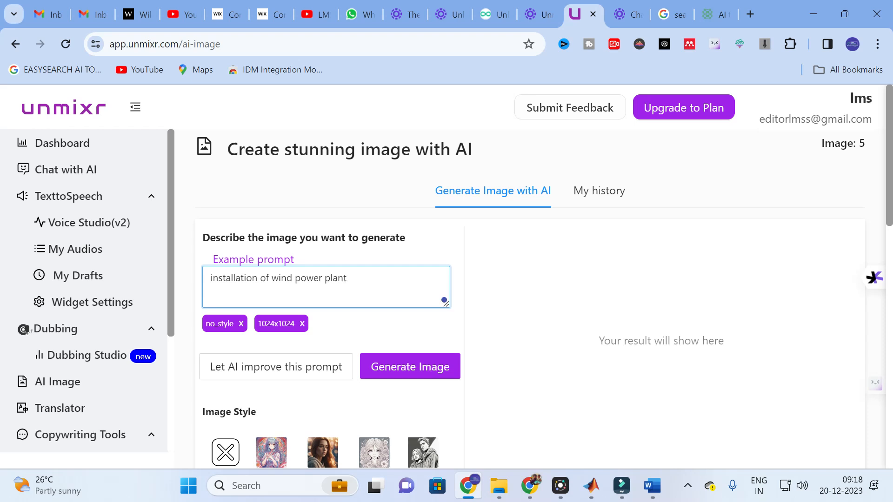
Step: Let AI improve the image prompt and generate the image with no style at 1024x1024
scroll(321, 282, "down", 3)
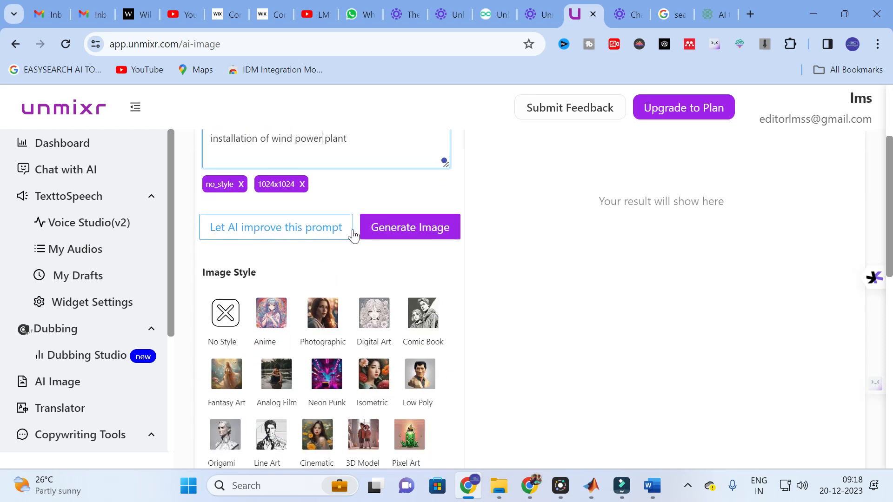
left_click(318, 227)
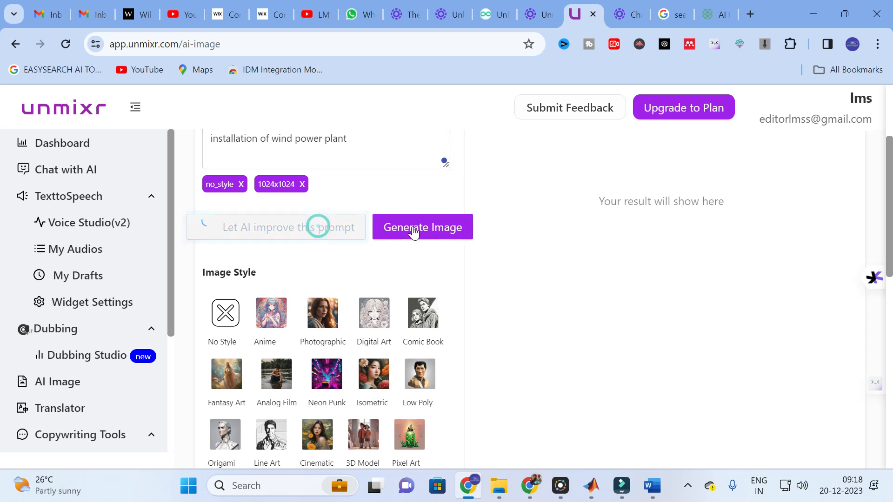
left_click(301, 221)
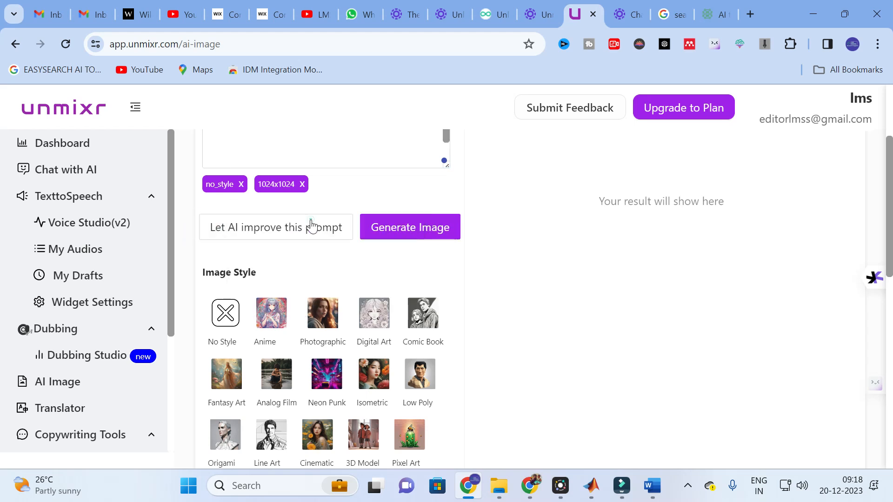
left_click(424, 229)
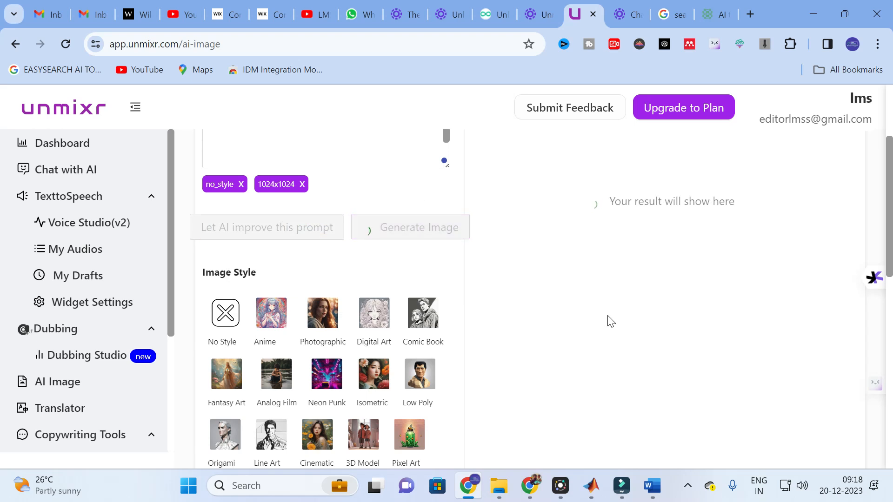
scroll(607, 329, "up", 3)
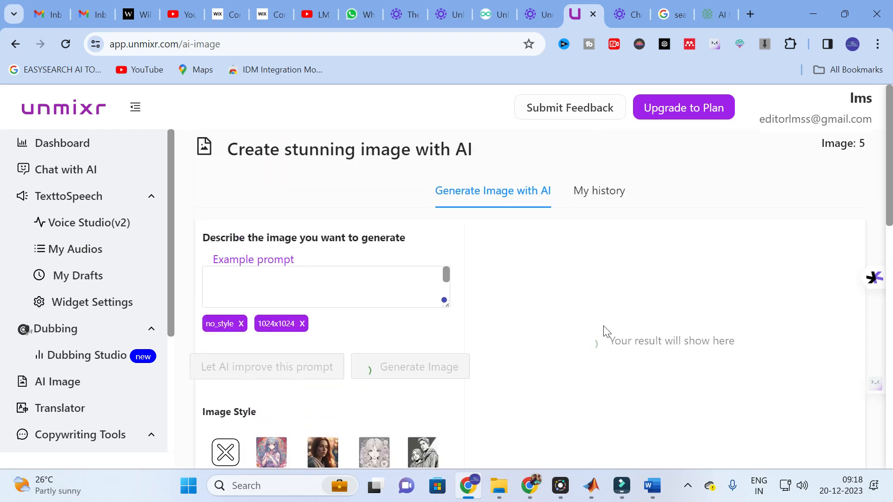
Step: Look over the generated wind power plant images
scroll(606, 333, "down", 1)
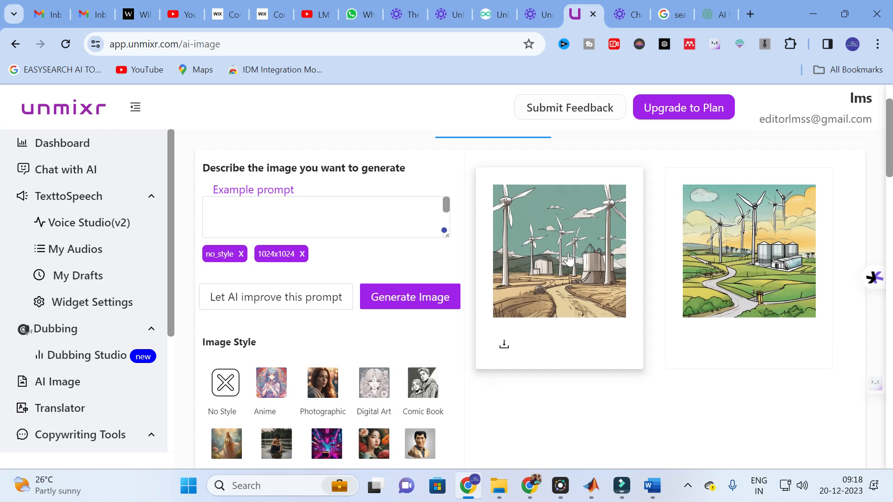
scroll(562, 264, "down", 3)
scroll(561, 258, "up", 3)
Step: Open Text to Speech from the dashboard, examine the available voices and voice settings, and return to the dashboard
left_click(15, 43)
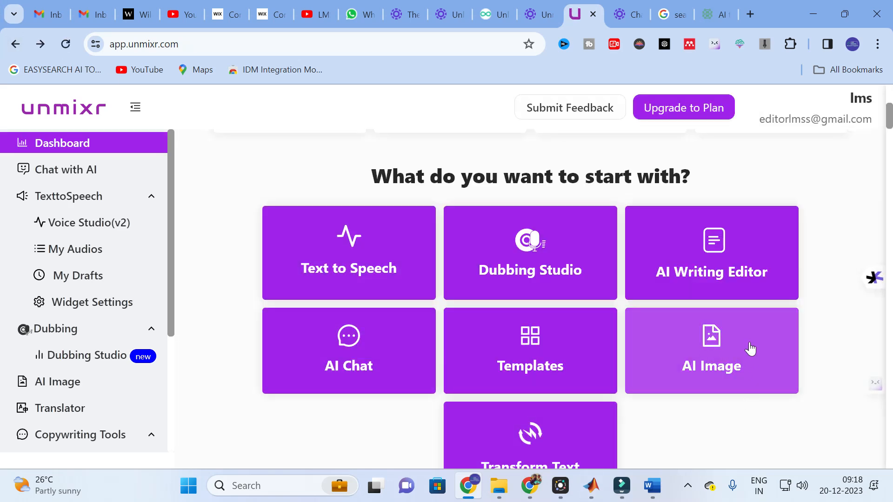
left_click(367, 258)
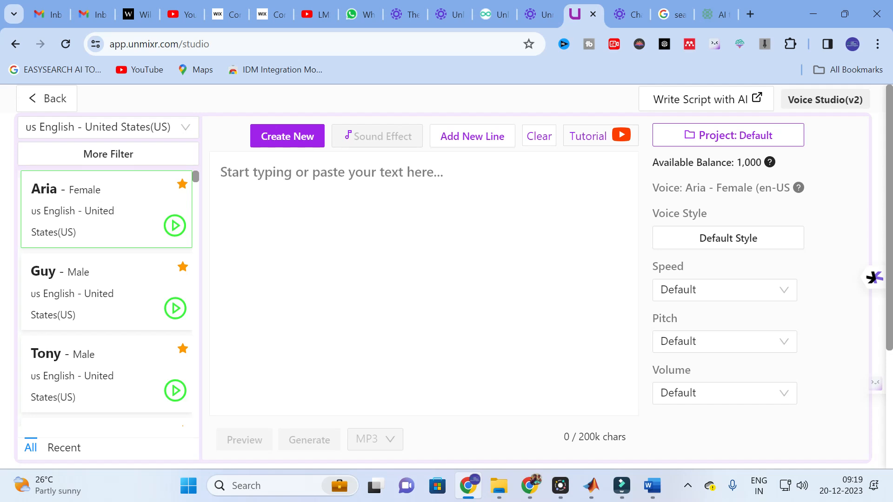
left_click(15, 44)
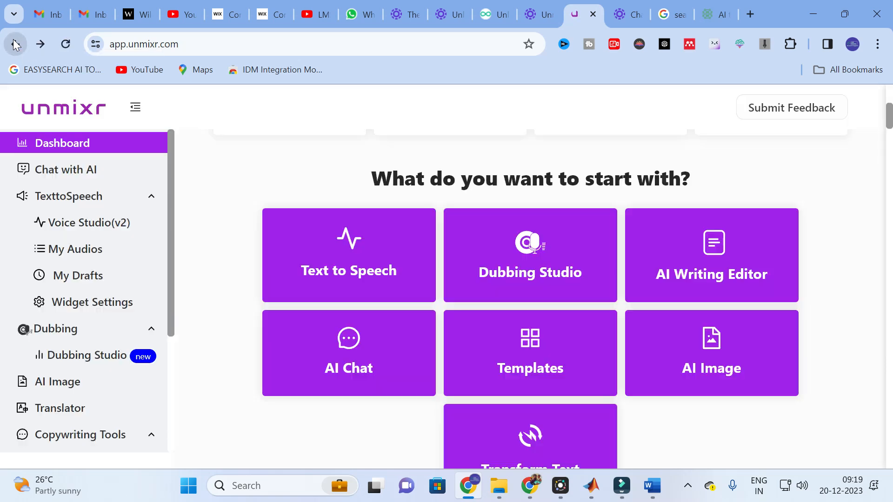
Step: Open Dubbing Studio, examine its YouTube link and file upload options, and return to the dashboard tools
left_click(506, 255)
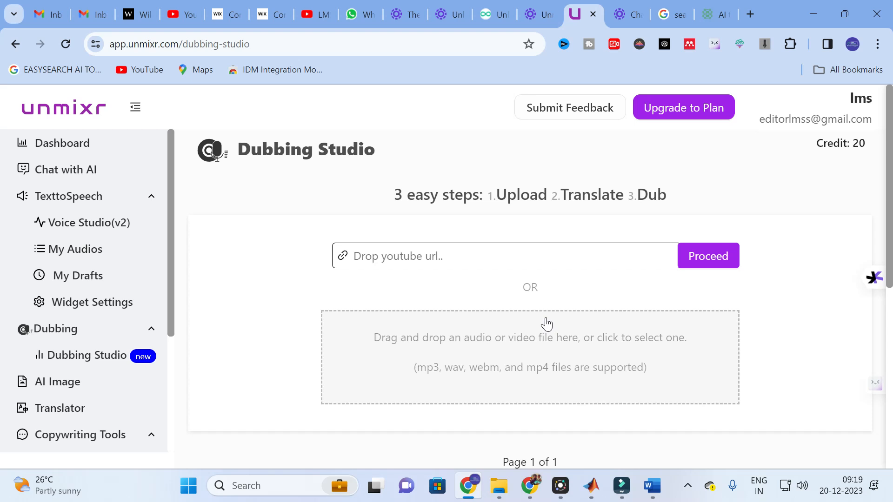
left_click(14, 47)
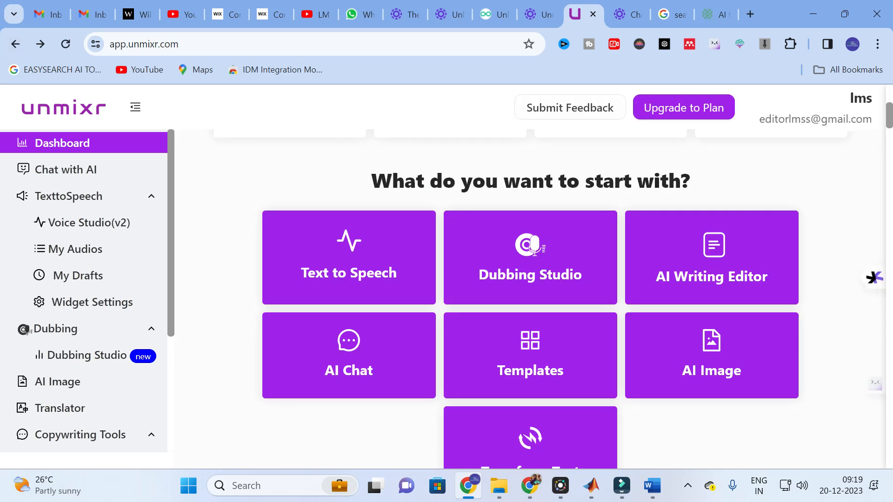
scroll(393, 174, "down", 1)
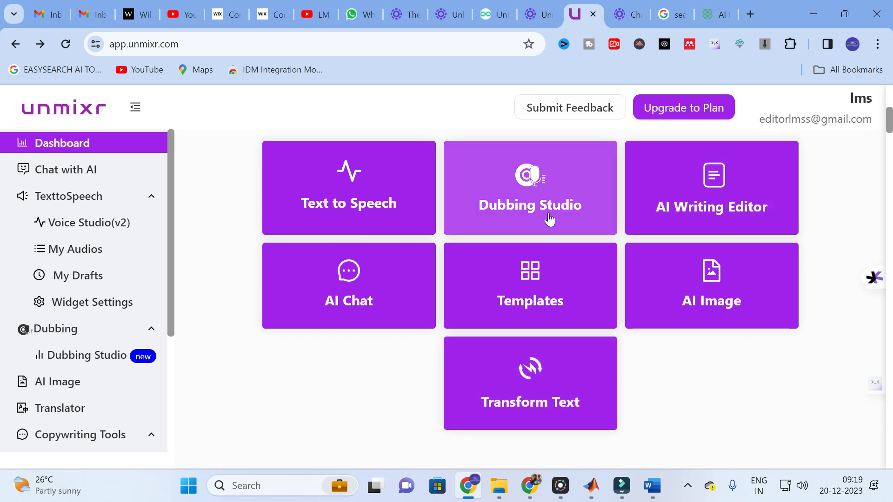
Step: Open the upgrade plans and compare the prices and features of the Voiceover Standard and Premium plans
left_click(693, 114)
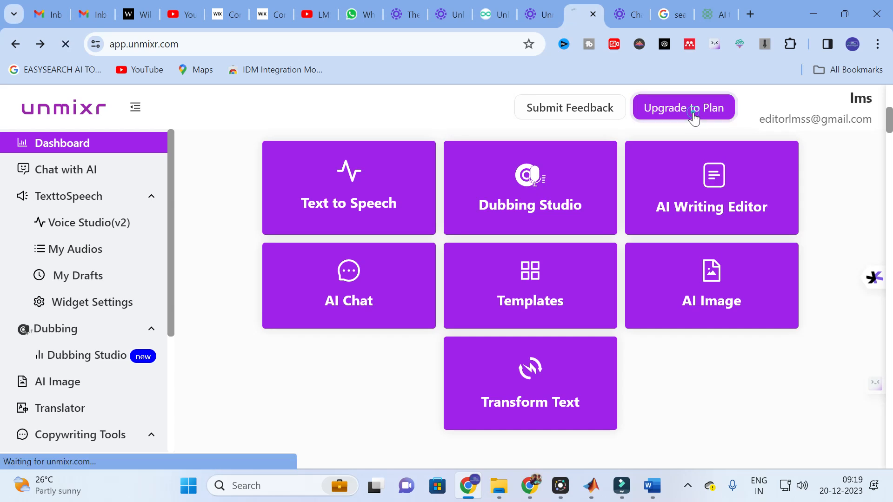
scroll(369, 236, "down", 3)
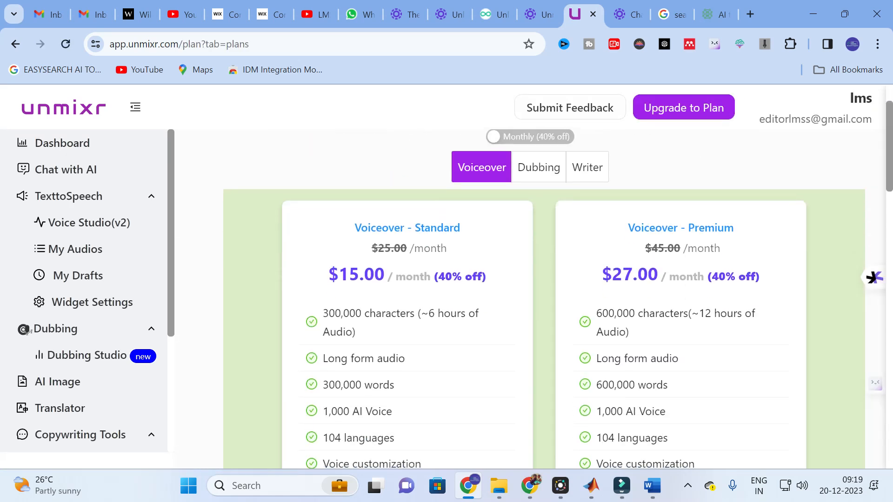
scroll(364, 231, "up", 3)
scroll(359, 233, "down", 3)
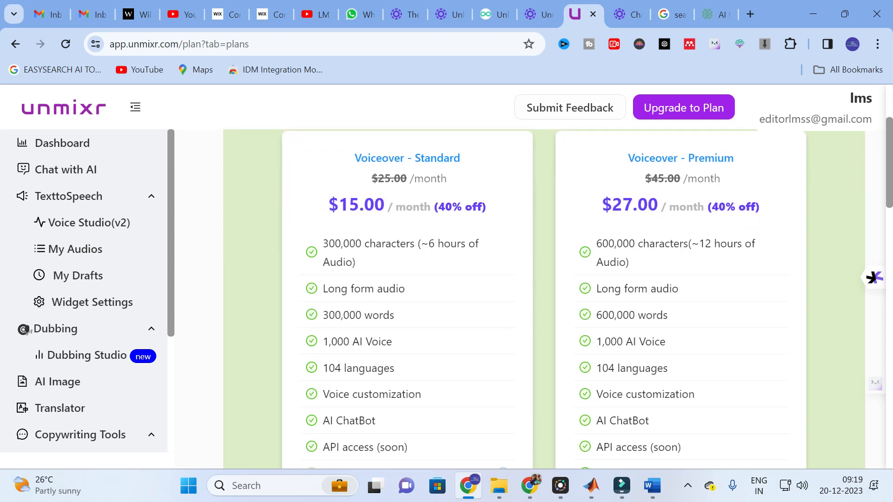
scroll(663, 207, "up", 2)
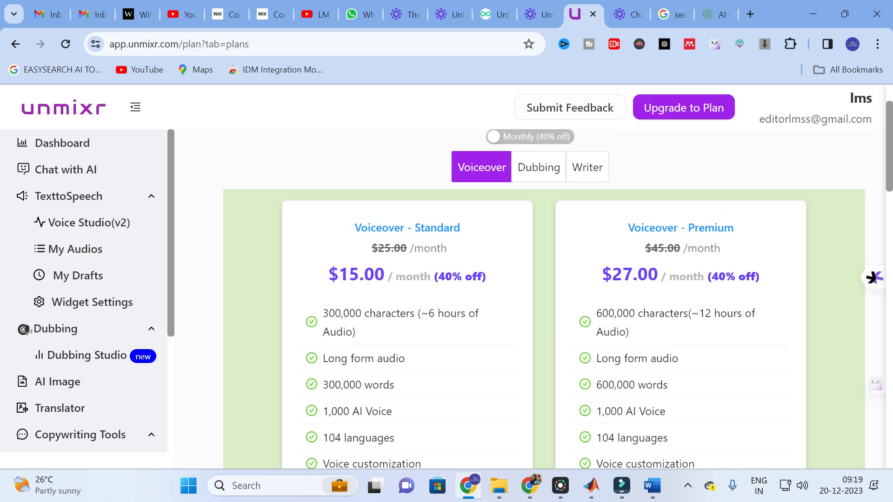
scroll(281, 281, "down", 5)
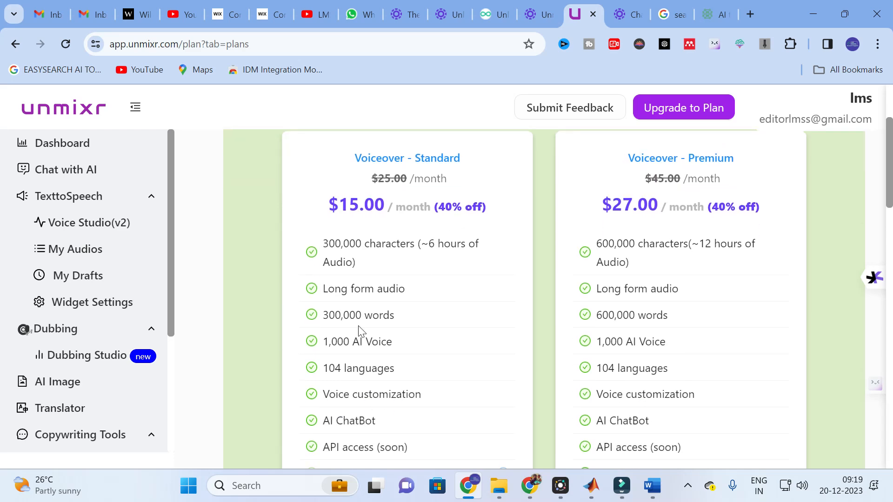
scroll(216, 191, "up", 5)
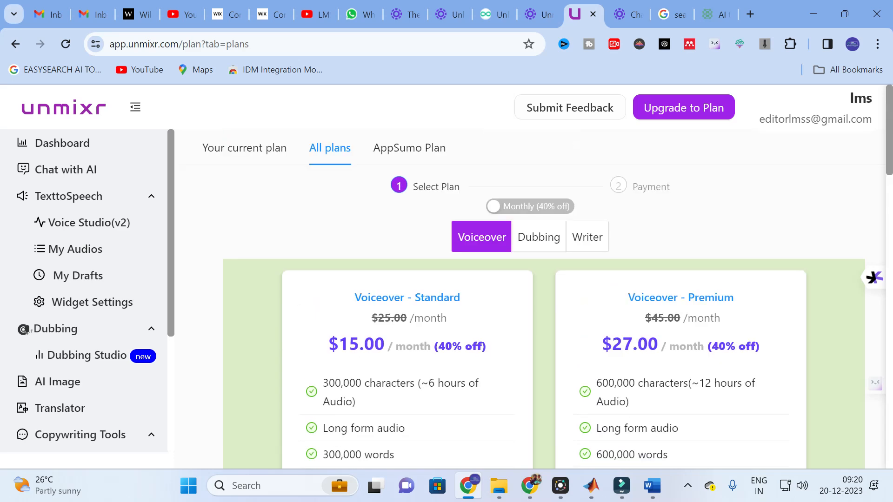
Step: Check the account's current plan and return to the dashboard to review the remaining balances
left_click(233, 152)
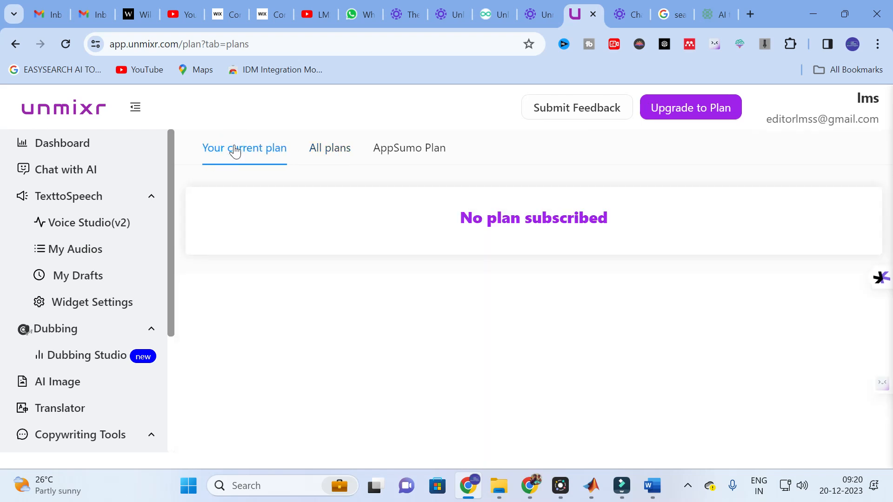
left_click(46, 151)
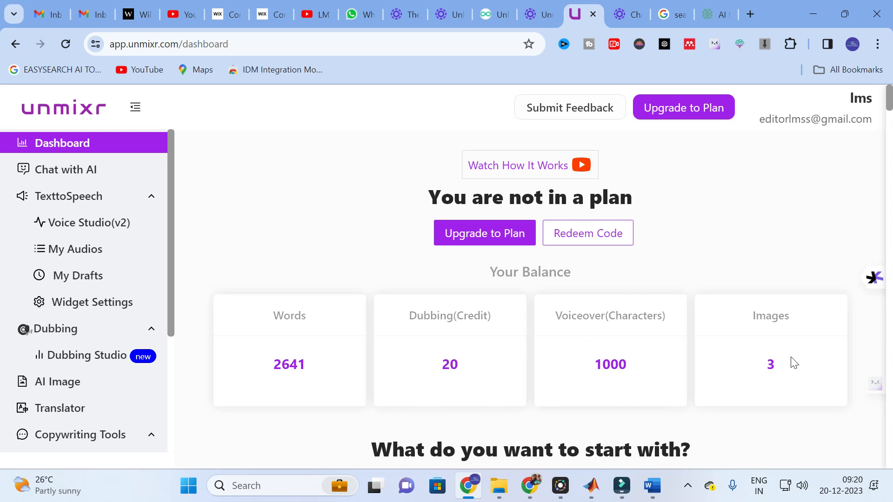
scroll(781, 367, "down", 5)
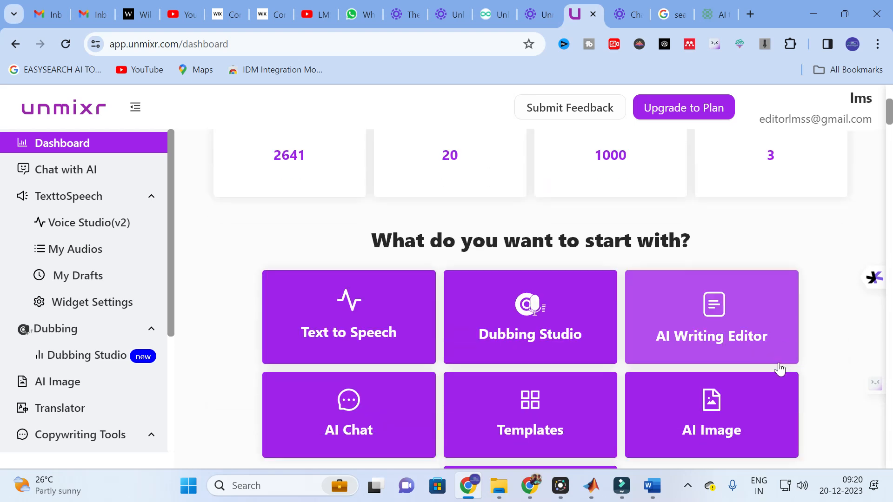
scroll(777, 371, "up", 5)
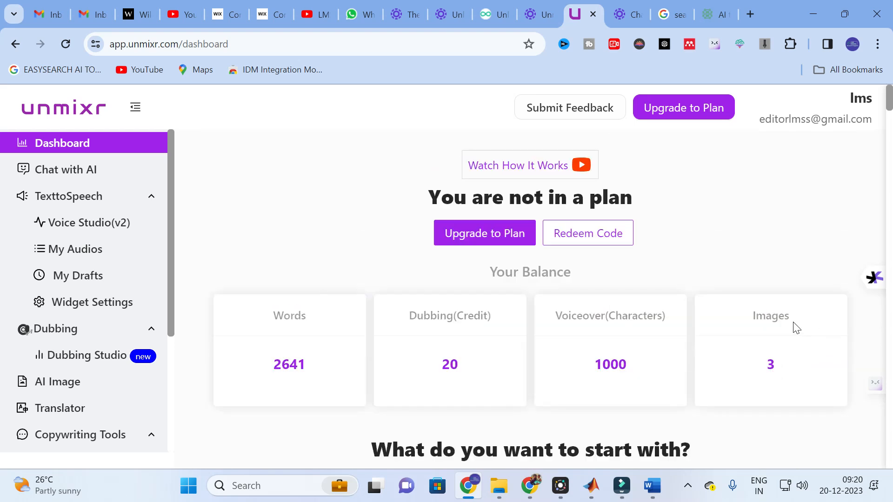